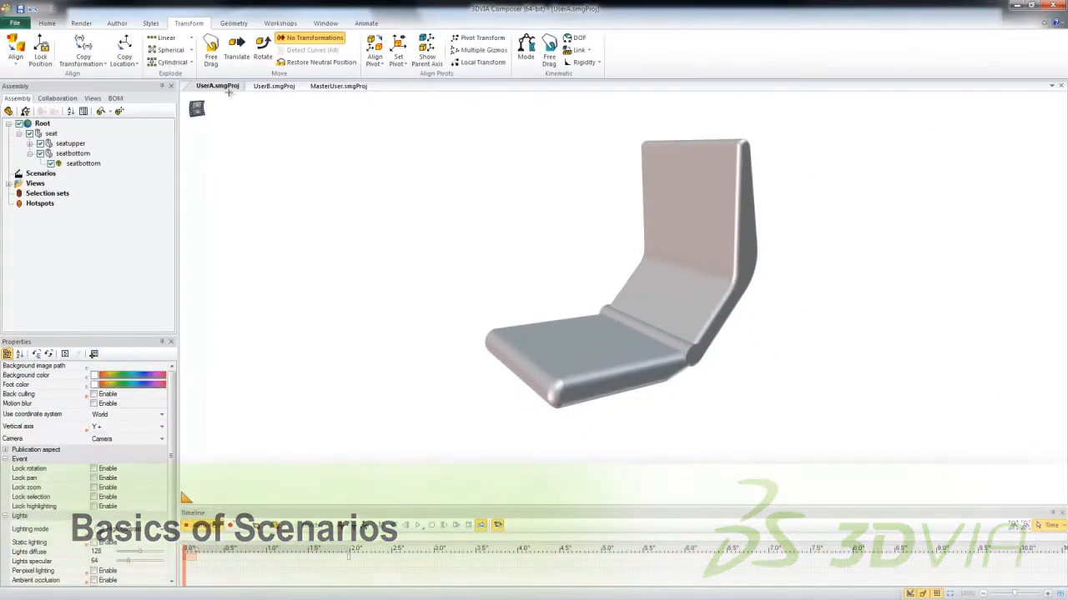
Review the seat model in UserA and the mannequin model in UserB, and bring up the MasterUser project.
left_click_drag(191, 551, 58, 520)
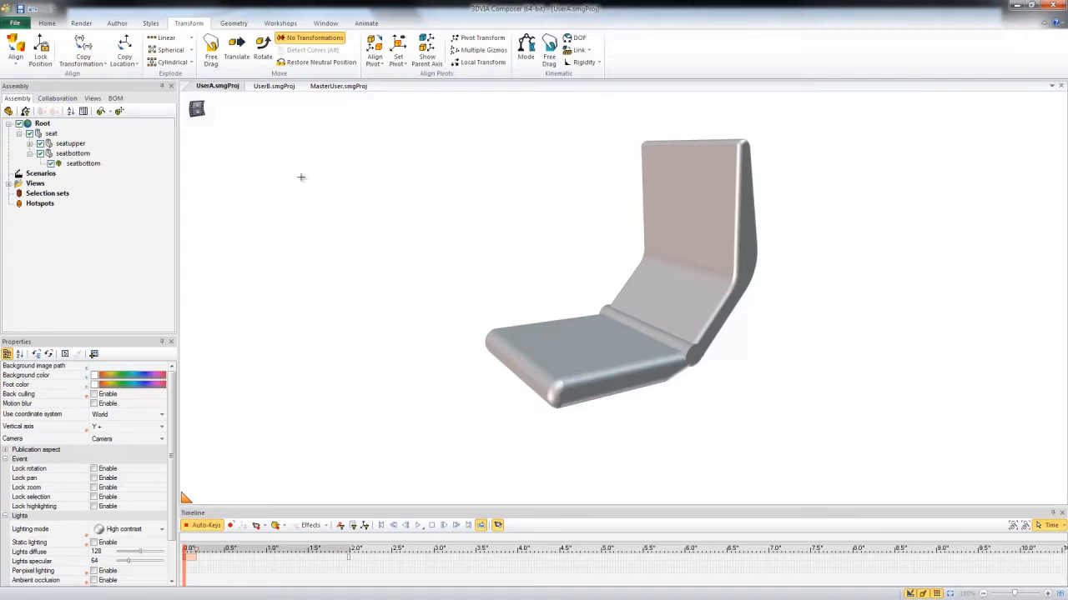
left_click(273, 86)
left_click_drag(187, 548, 72, 461)
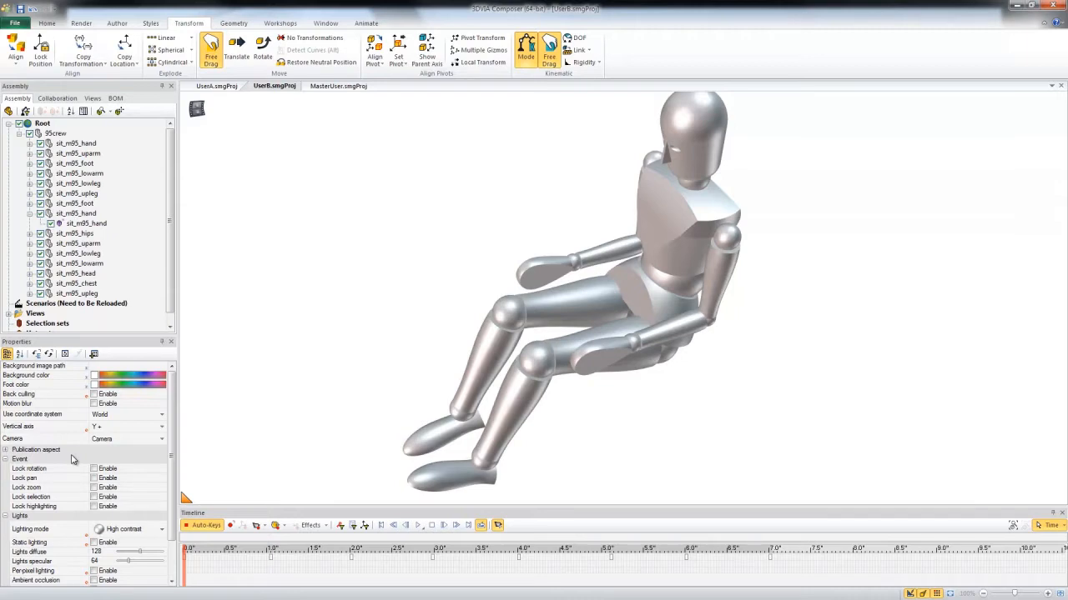
left_click(338, 86)
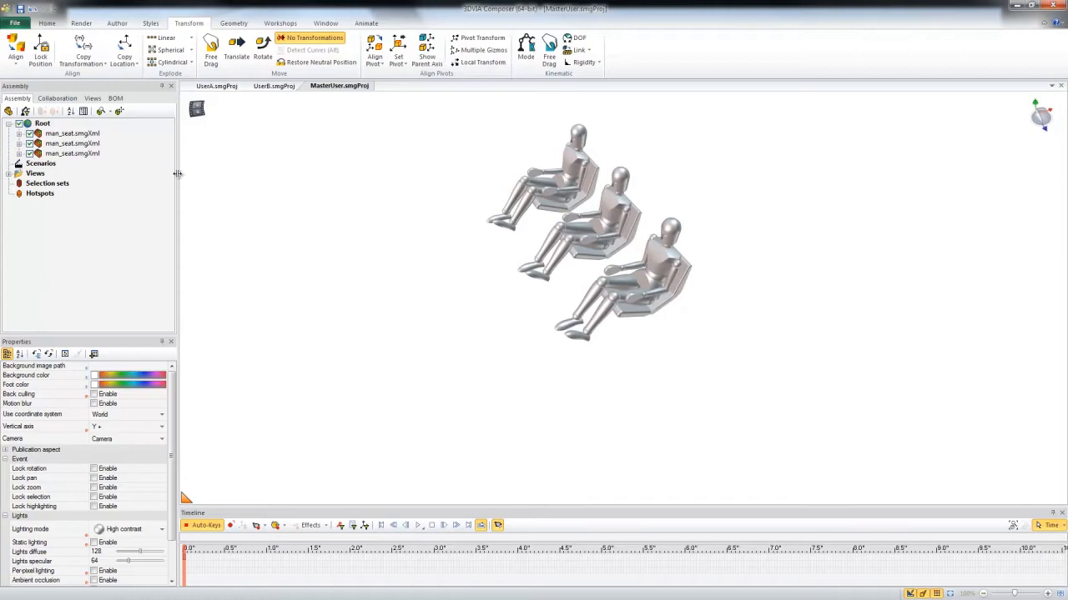
Switch to Windows Explorer and browse the contents of the _Product folder.
key("alt")
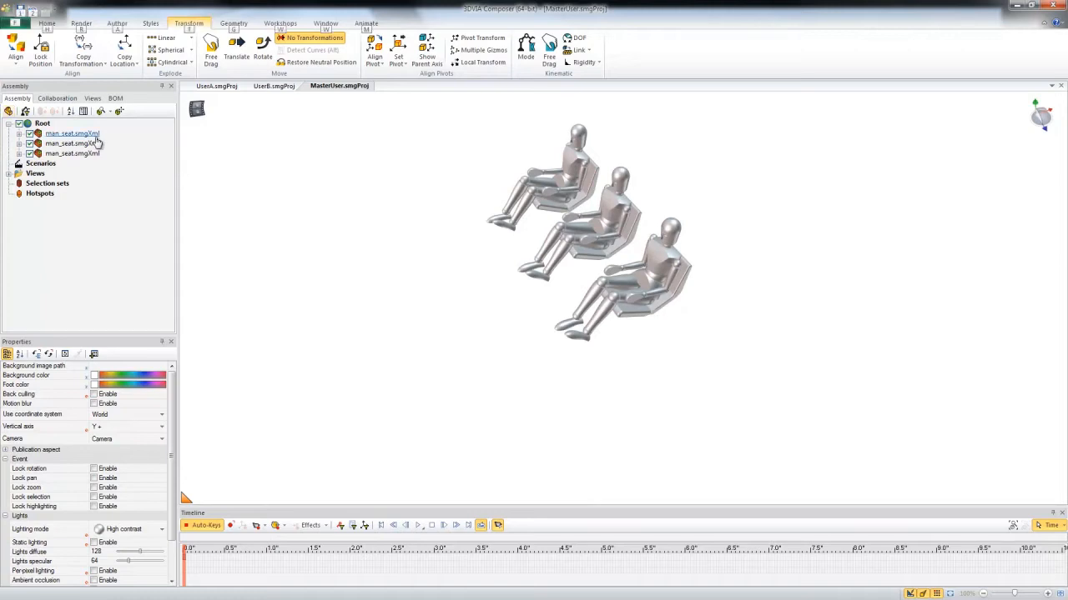
key("Escape")
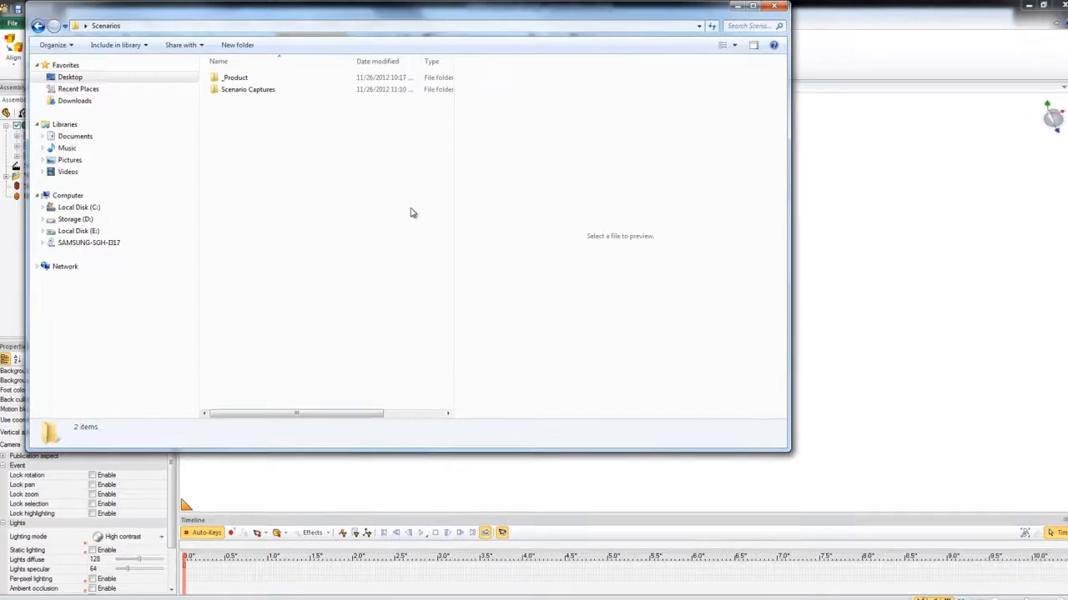
double_click(234, 79)
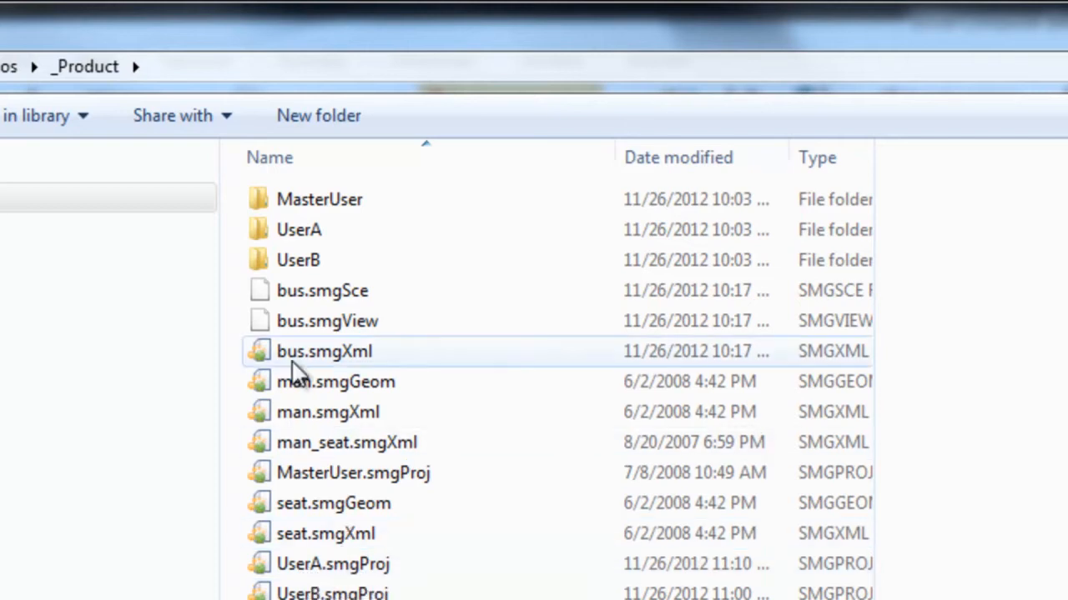
double_click(289, 233)
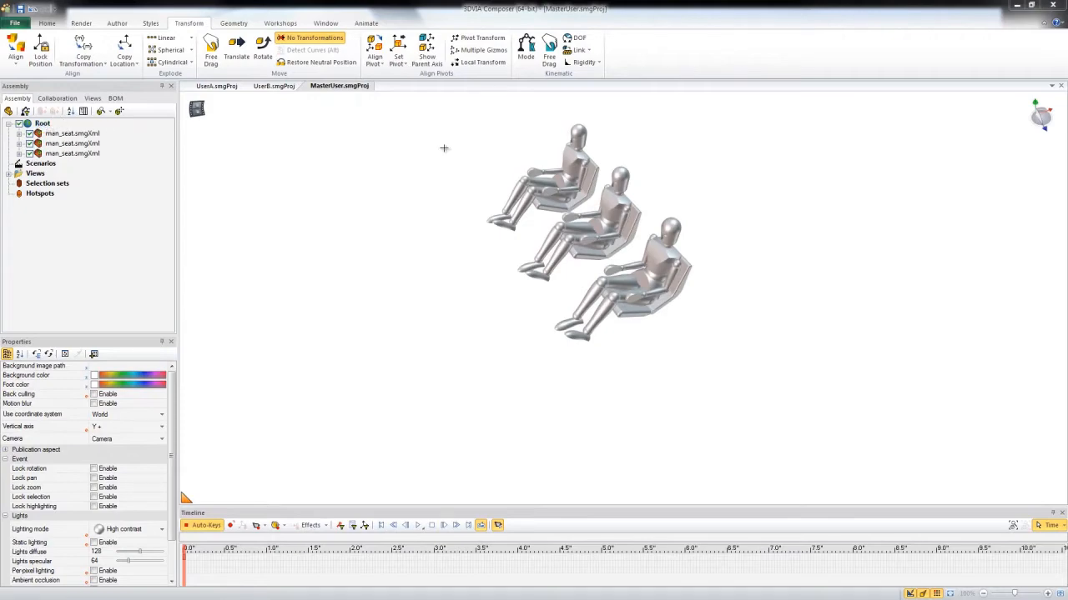
Add the seat.smgXml product from the _Product folder to the Root of the MasterUser assembly.
middle_click_drag(442, 172, 412, 217)
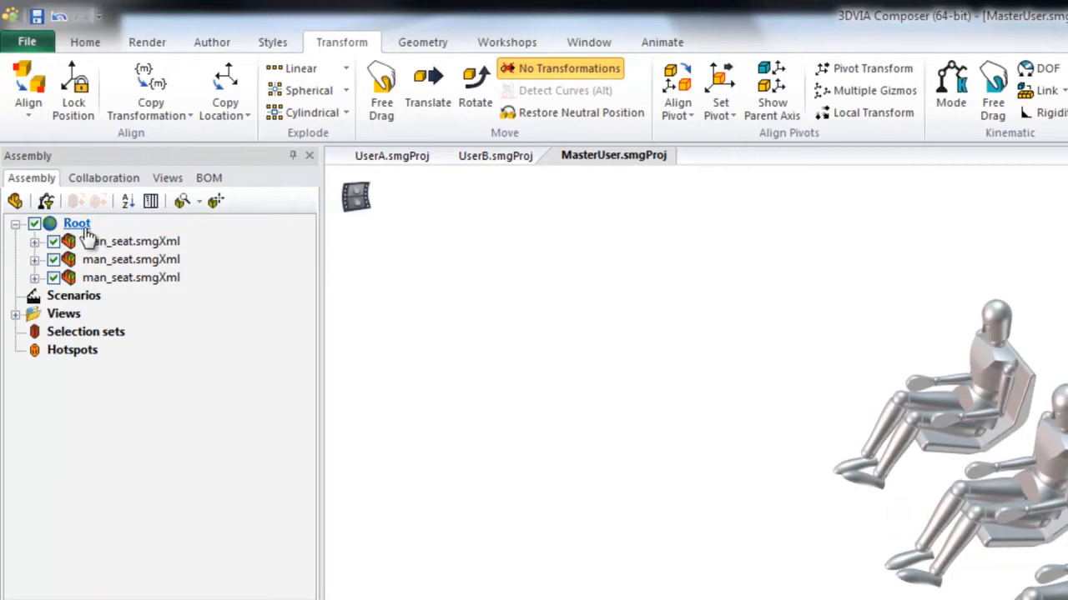
right_click(83, 232)
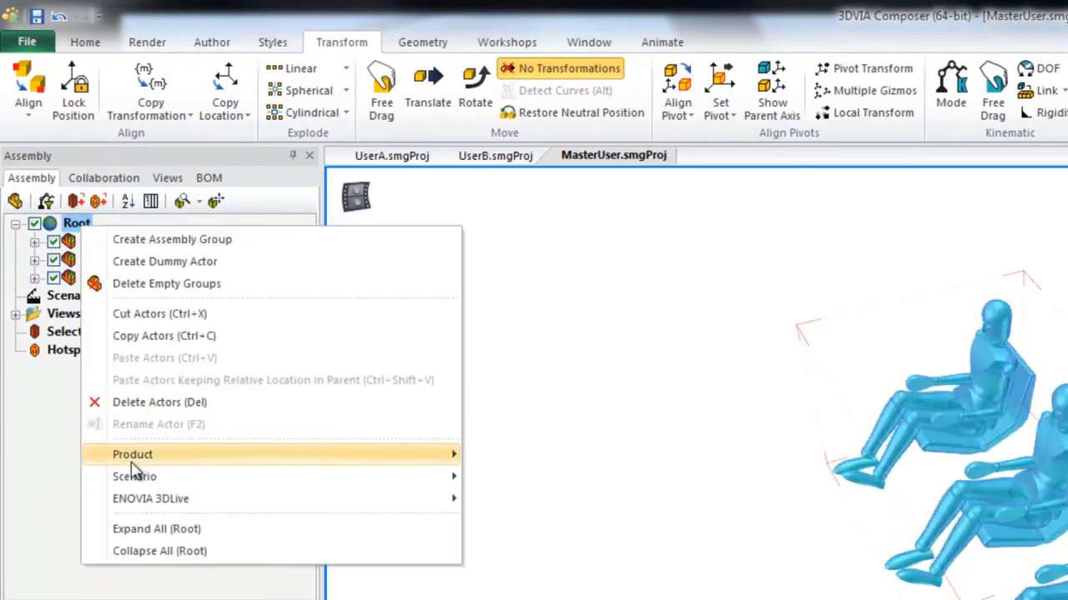
mouse_move(136, 463)
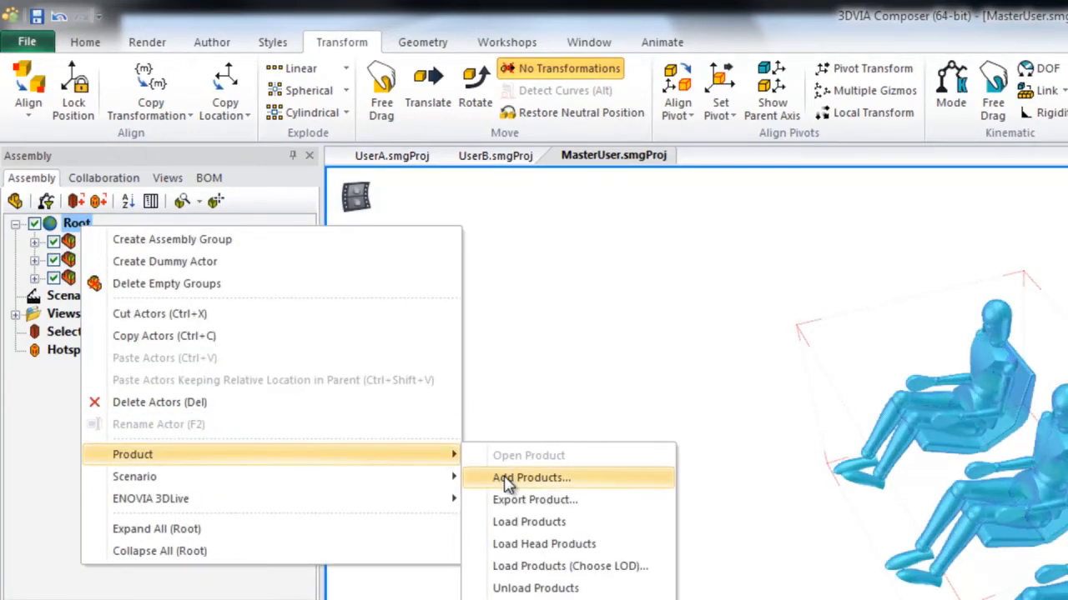
left_click(507, 482)
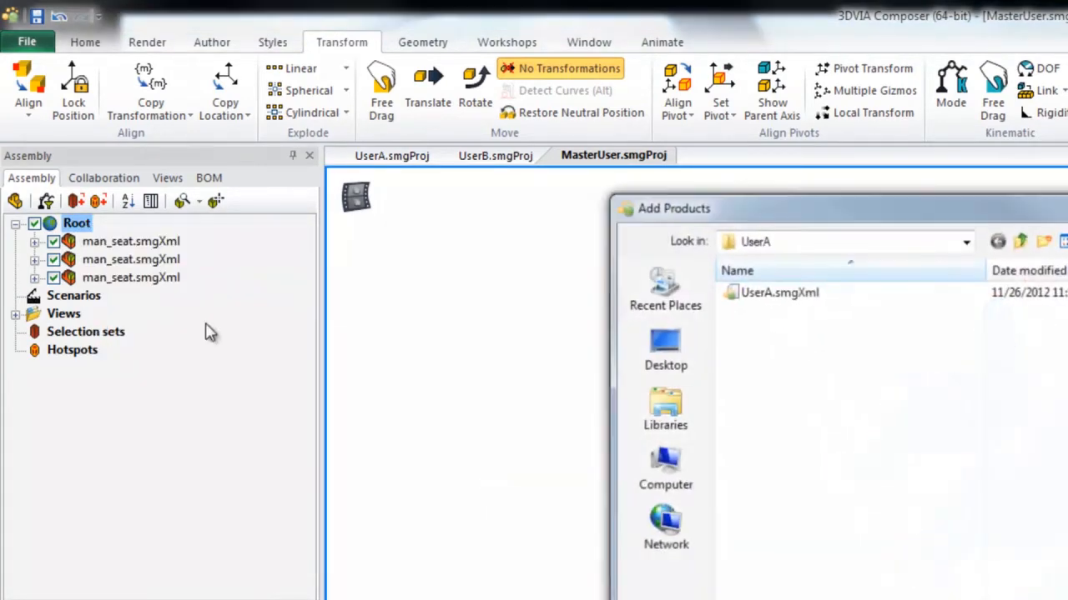
left_click(1021, 241)
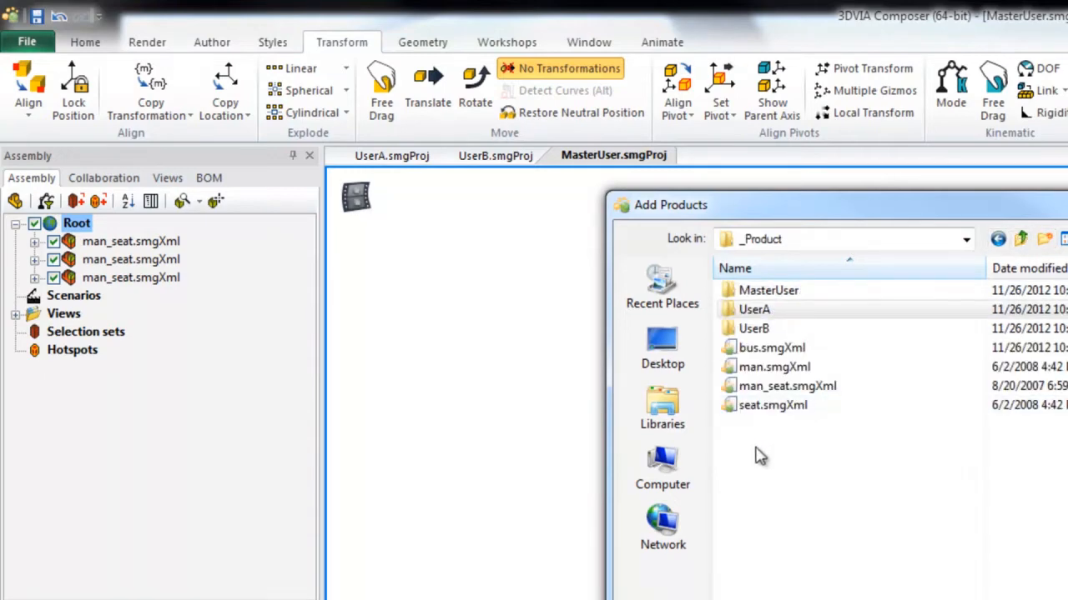
left_click(767, 406)
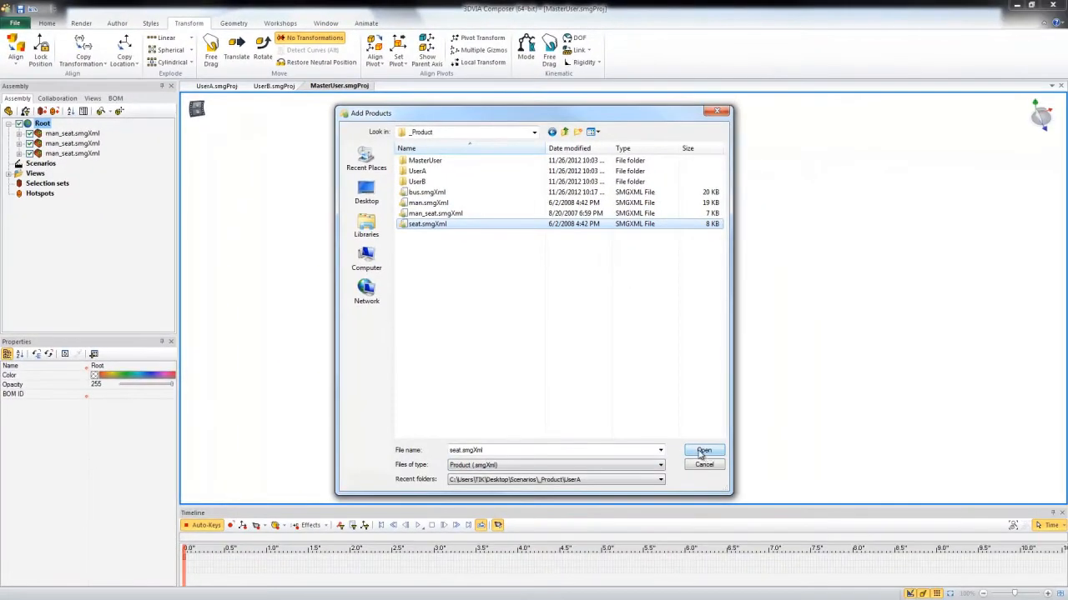
left_click(702, 451)
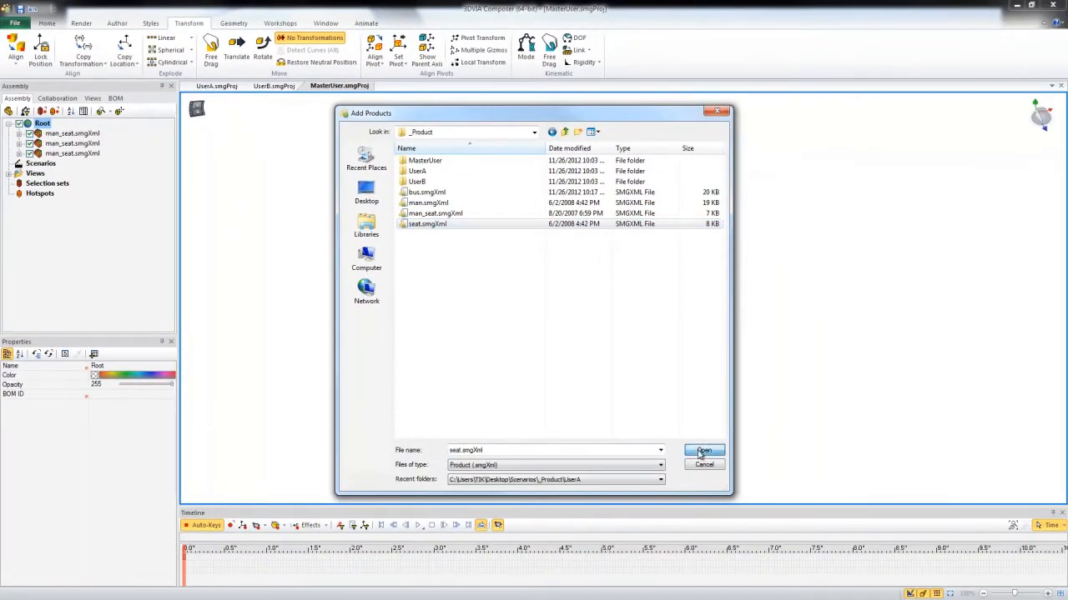
Turn on assembly selection mode and translate the seat.smgXml product clear of the row of seated mannequins.
left_click(64, 134)
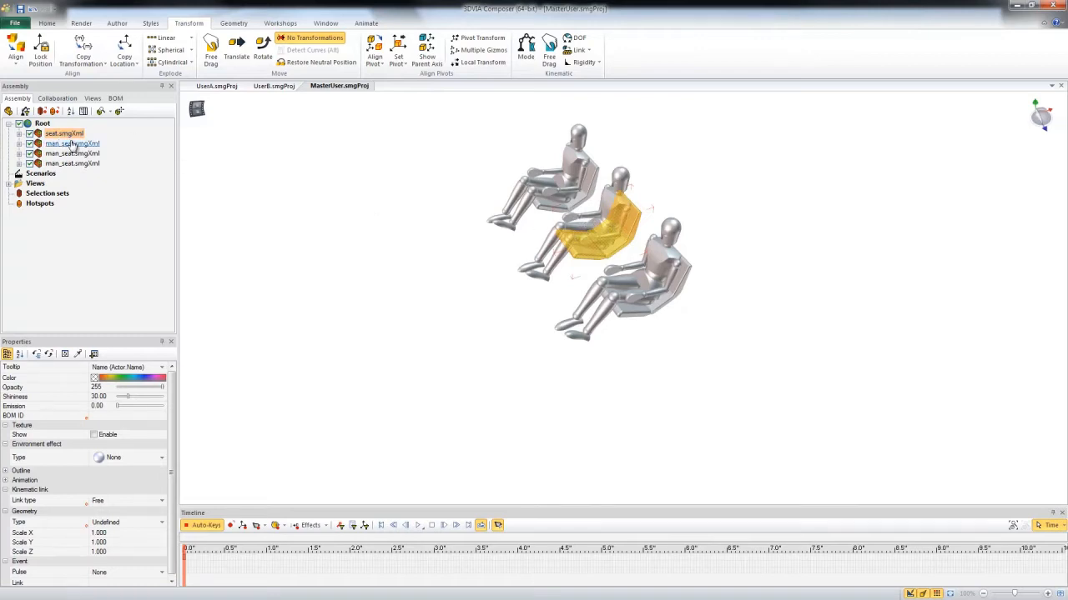
left_click(8, 112)
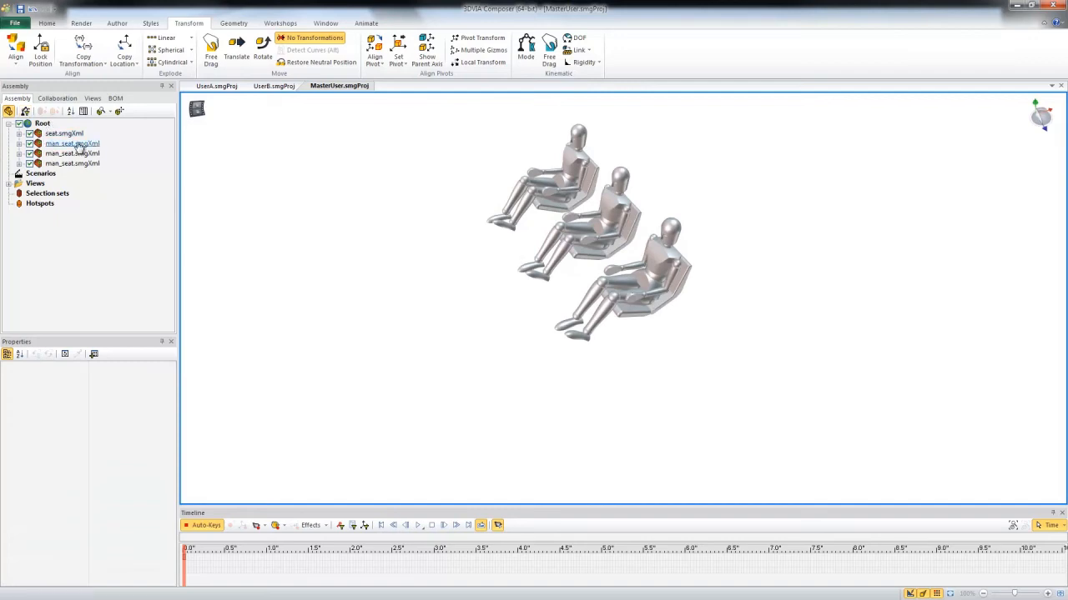
left_click(65, 135)
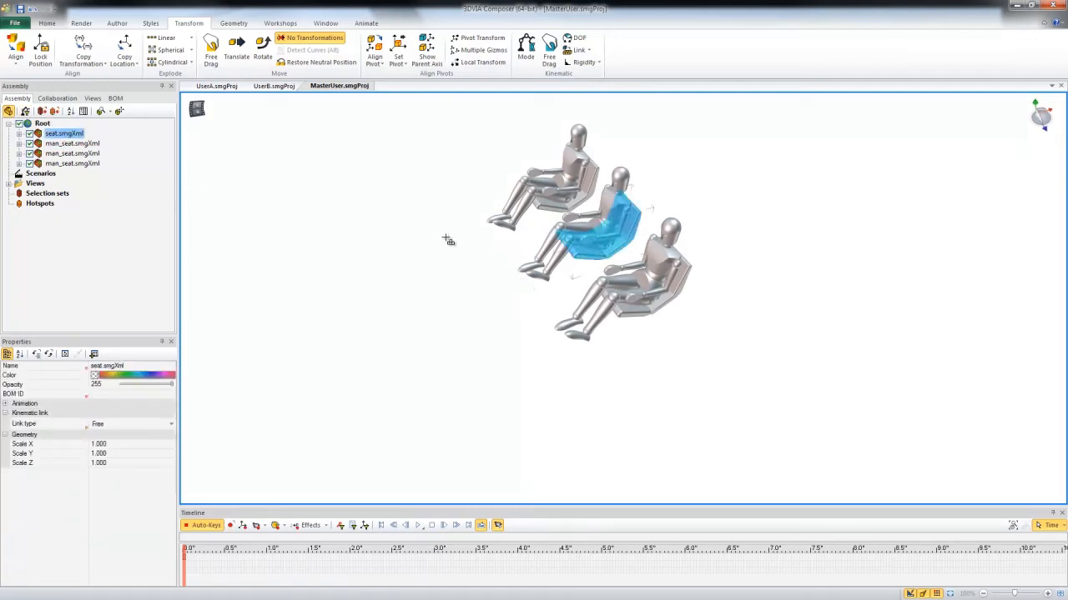
key("t")
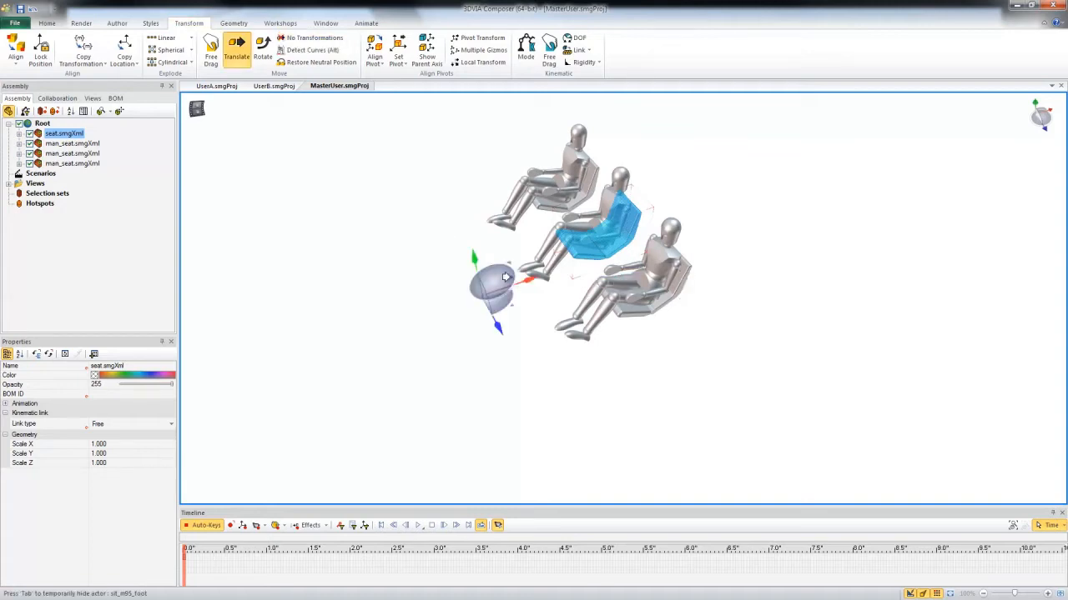
left_click_drag(531, 278, 636, 280)
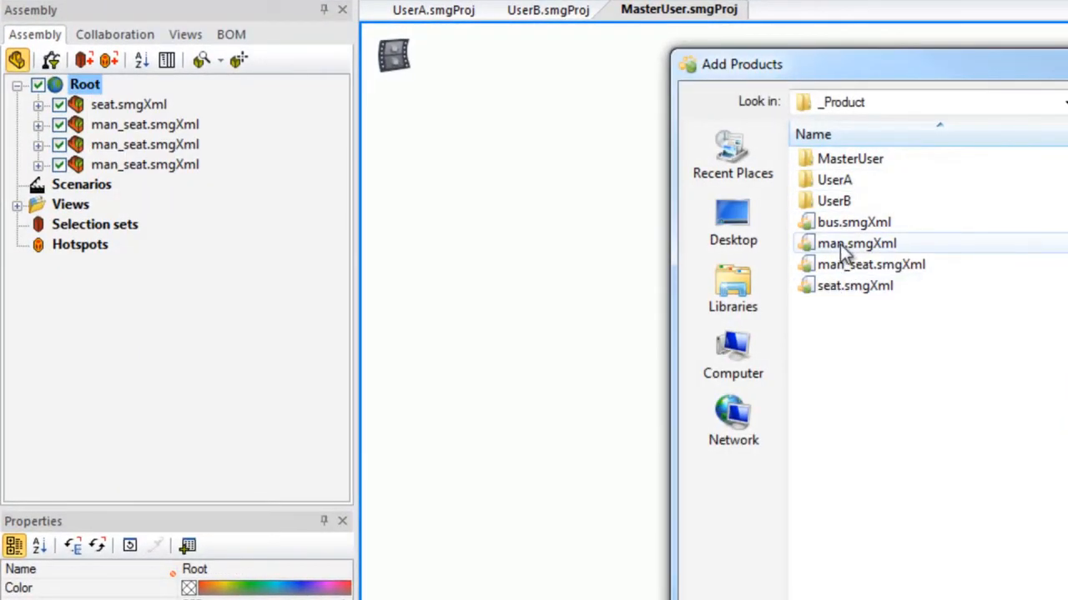
Add the man.smgXml product to Root and translate it behind the row of seated mannequins.
left_click(846, 249)
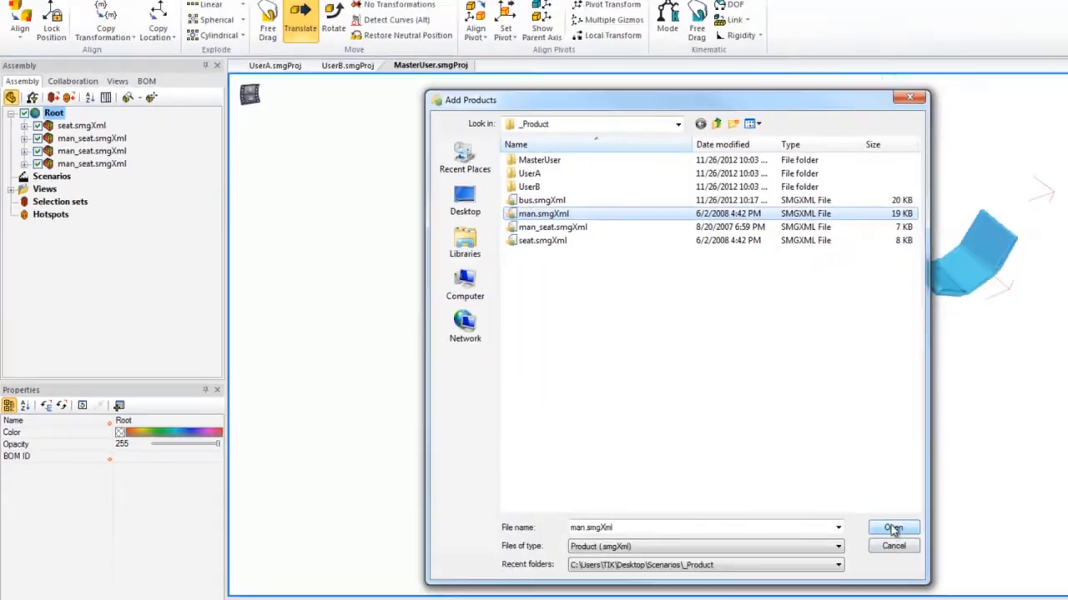
left_click(892, 528)
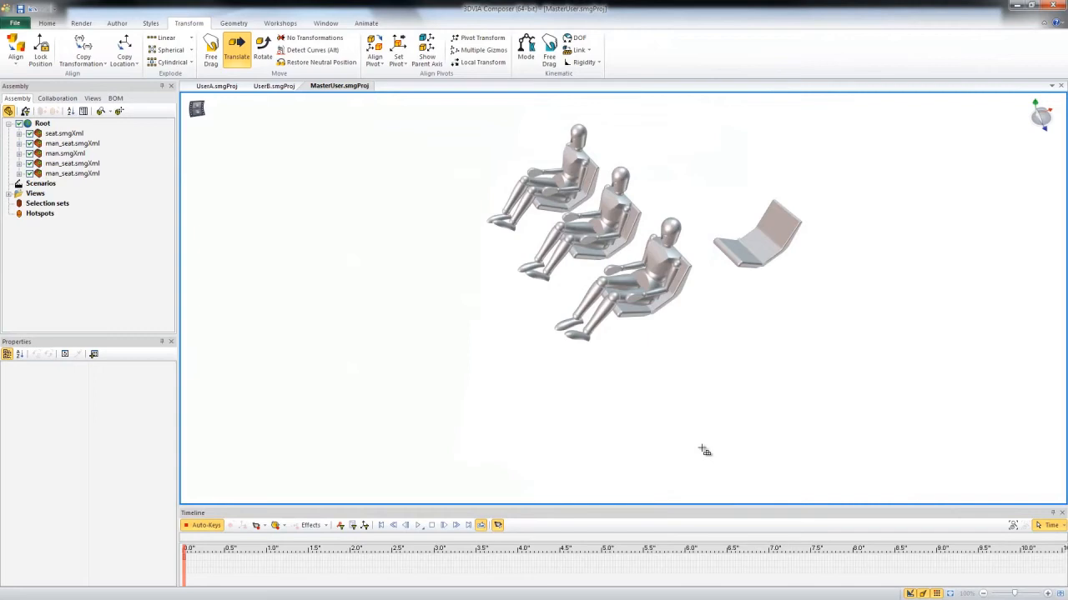
left_click(66, 154)
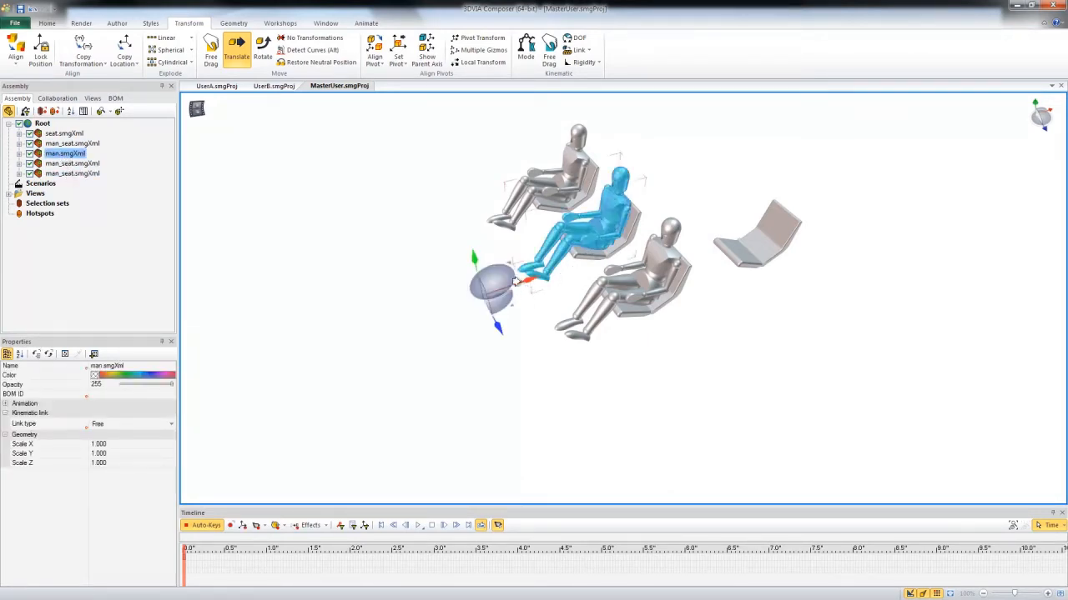
left_click_drag(523, 281, 552, 246)
left_click(334, 330)
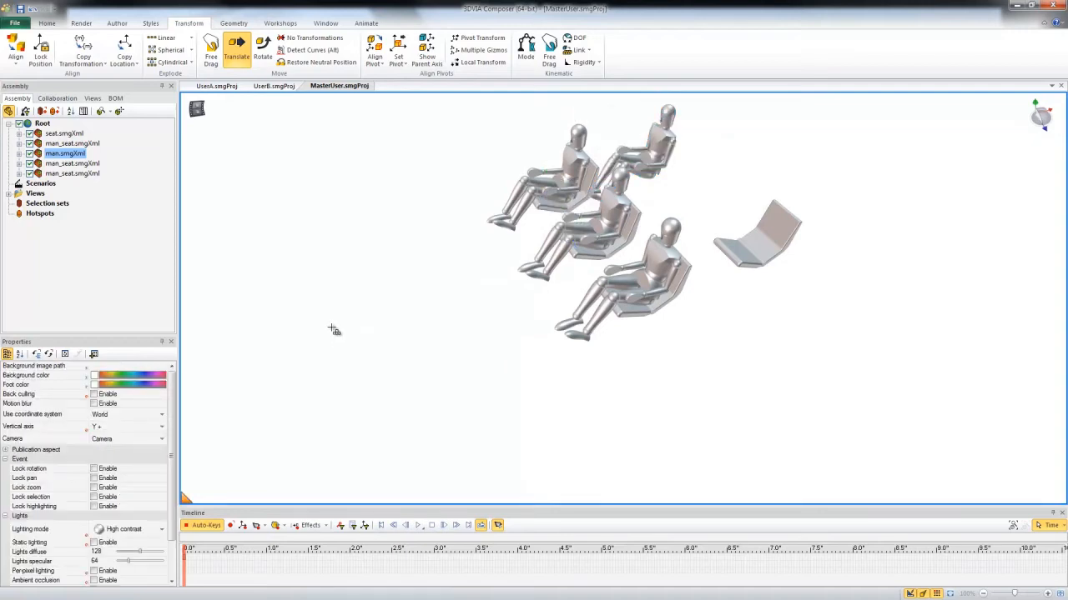
Add another man_seat.smgXml product from the _Product folder to Root.
right_click(42, 123)
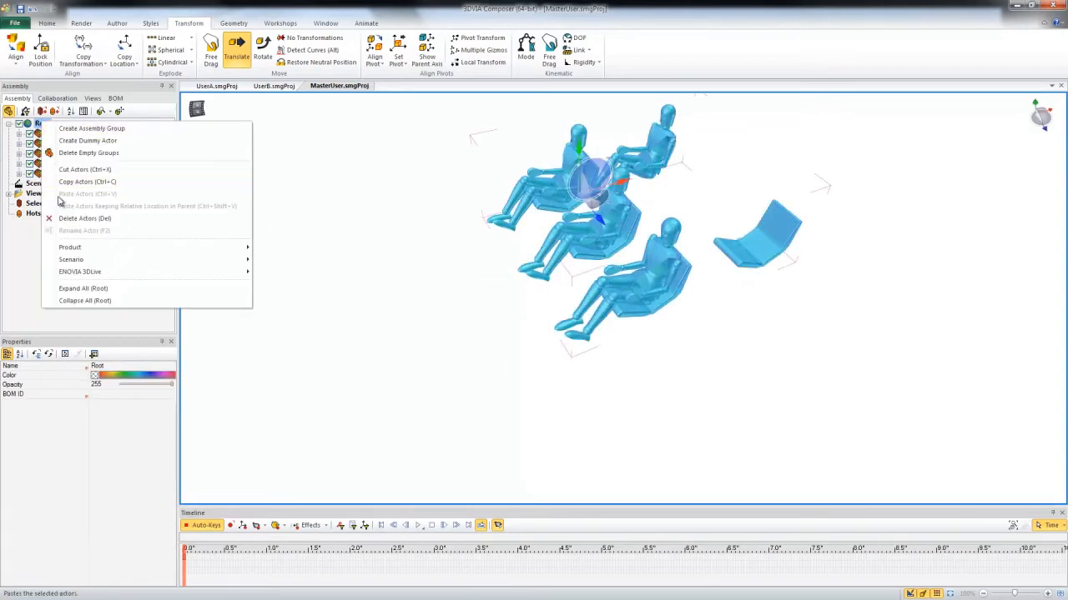
mouse_move(209, 248)
left_click(299, 259)
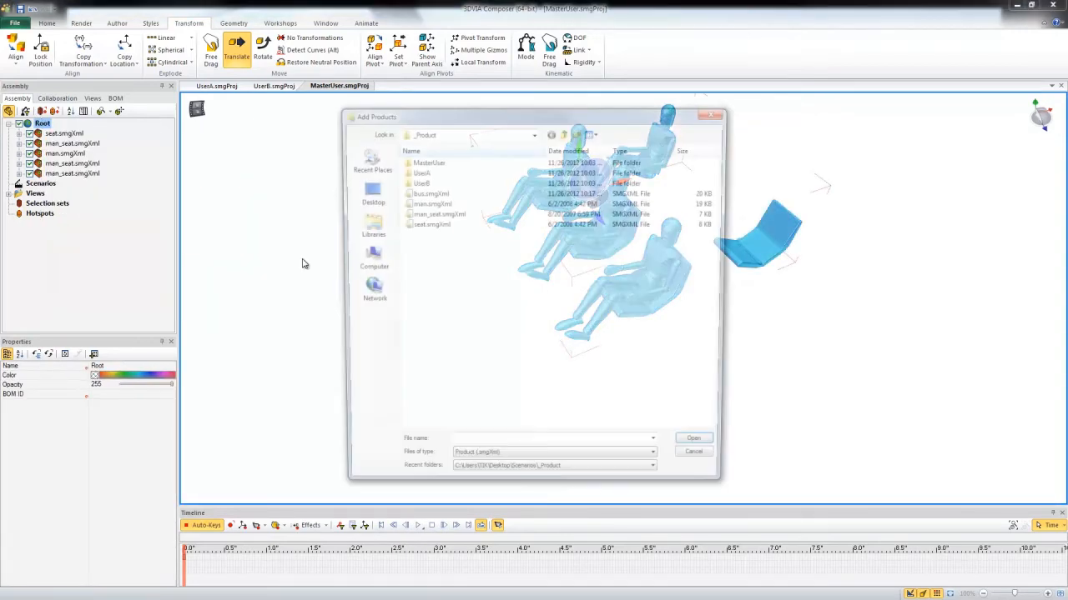
left_click(437, 215)
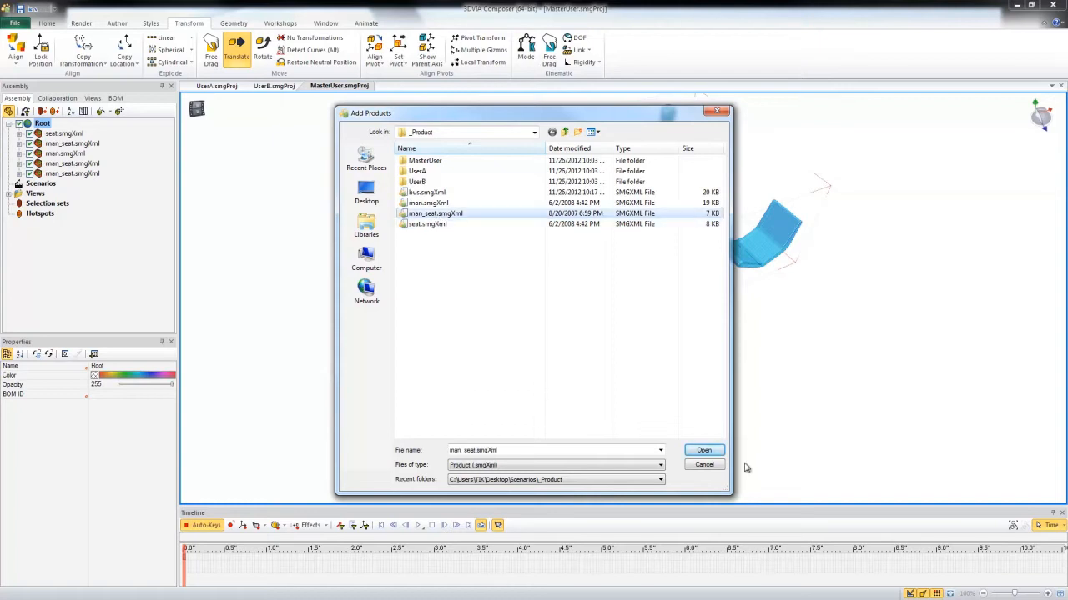
left_click(705, 450)
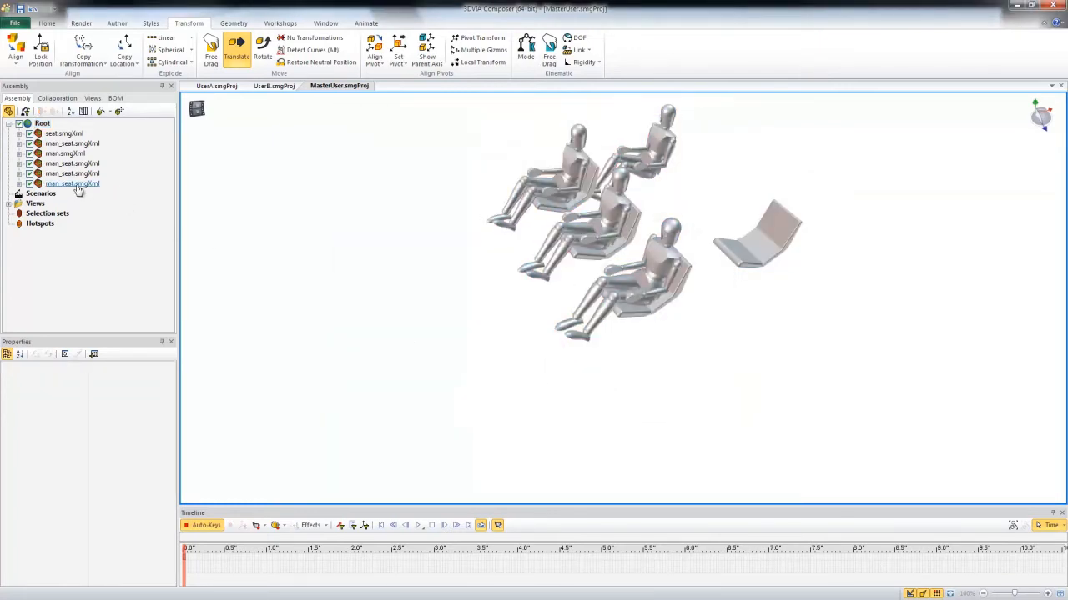
Translate the new man_seat.smgXml product behind the front row, between the standalone mannequin and the empty seat.
left_click(83, 164)
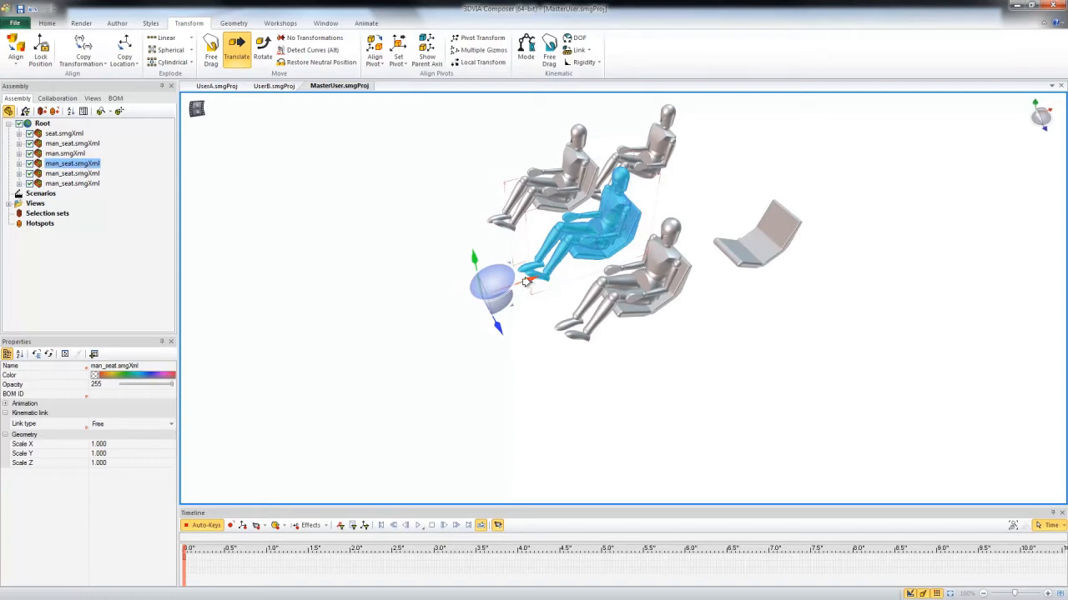
left_click_drag(526, 281, 571, 275)
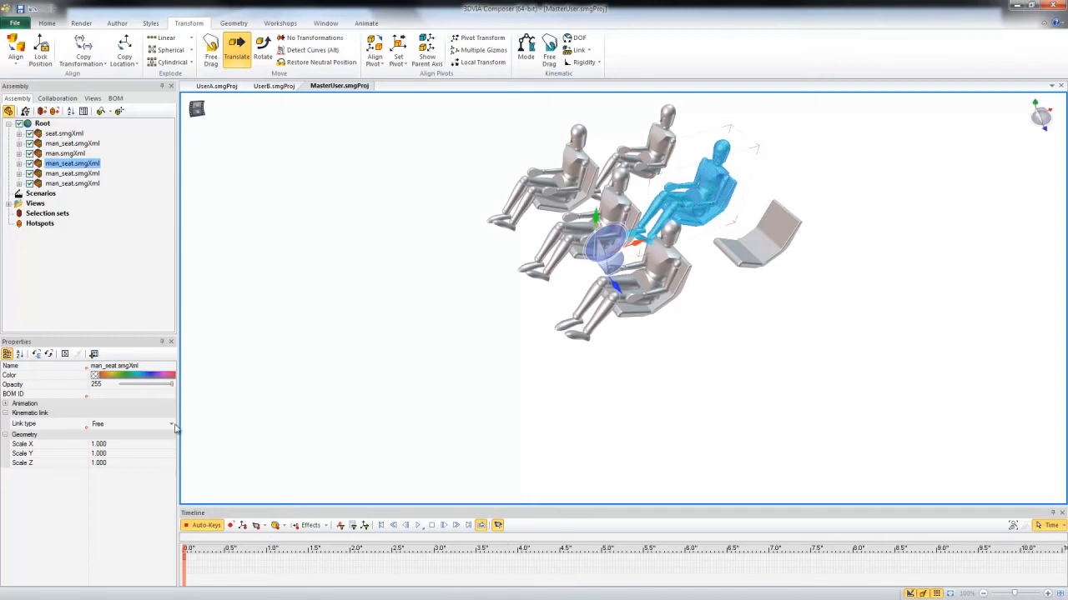
left_click(242, 381)
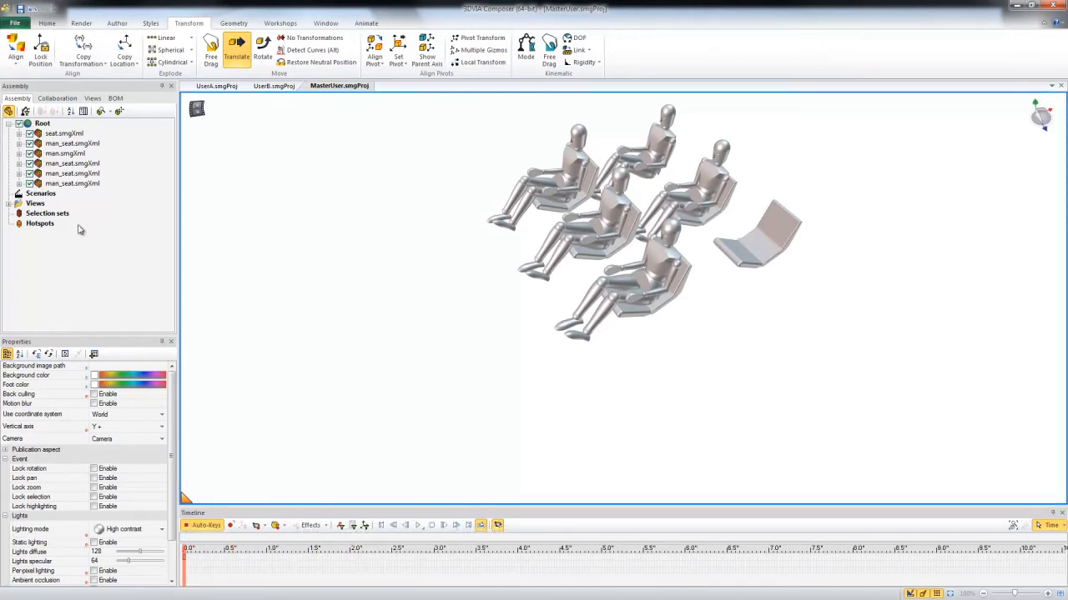
Apply the UserA.smgSce scenario from the UserA folder to Root in Merge mode with reference, and preview the timeline.
right_click(42, 124)
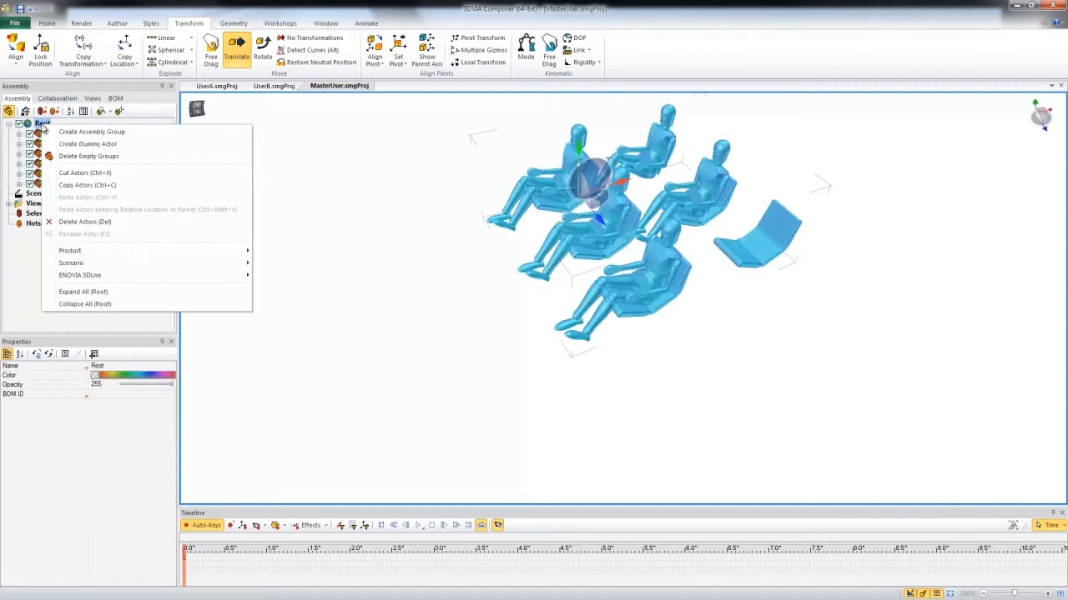
mouse_move(226, 262)
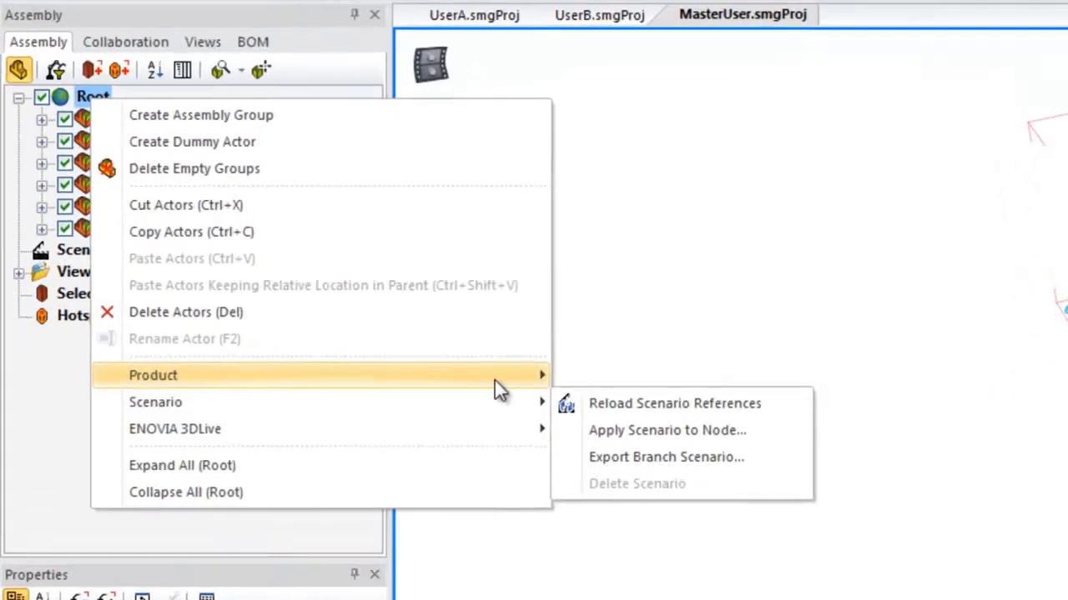
left_click(737, 434)
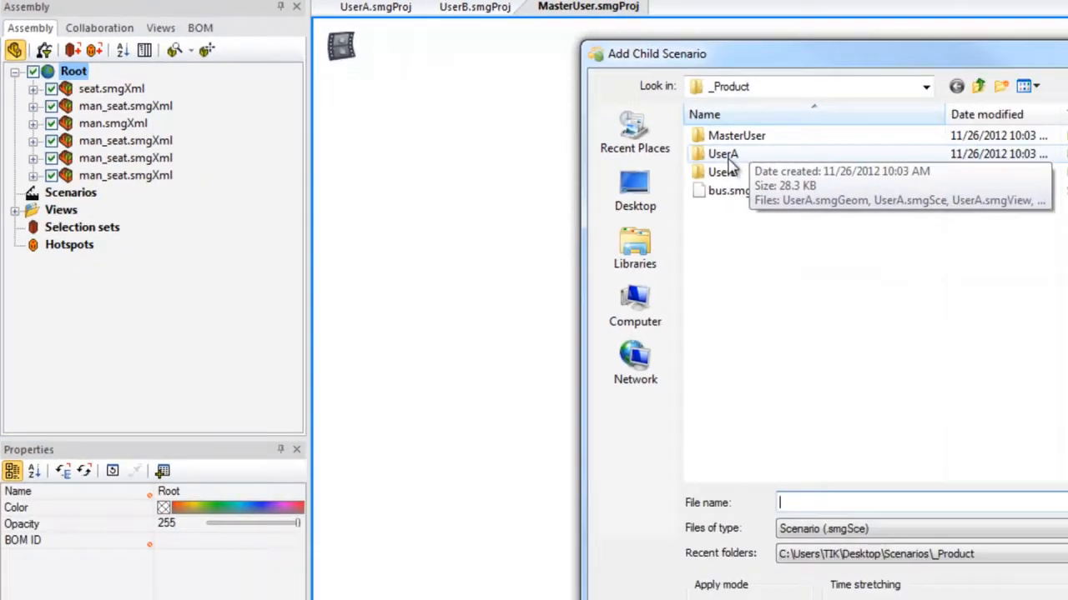
double_click(954, 204)
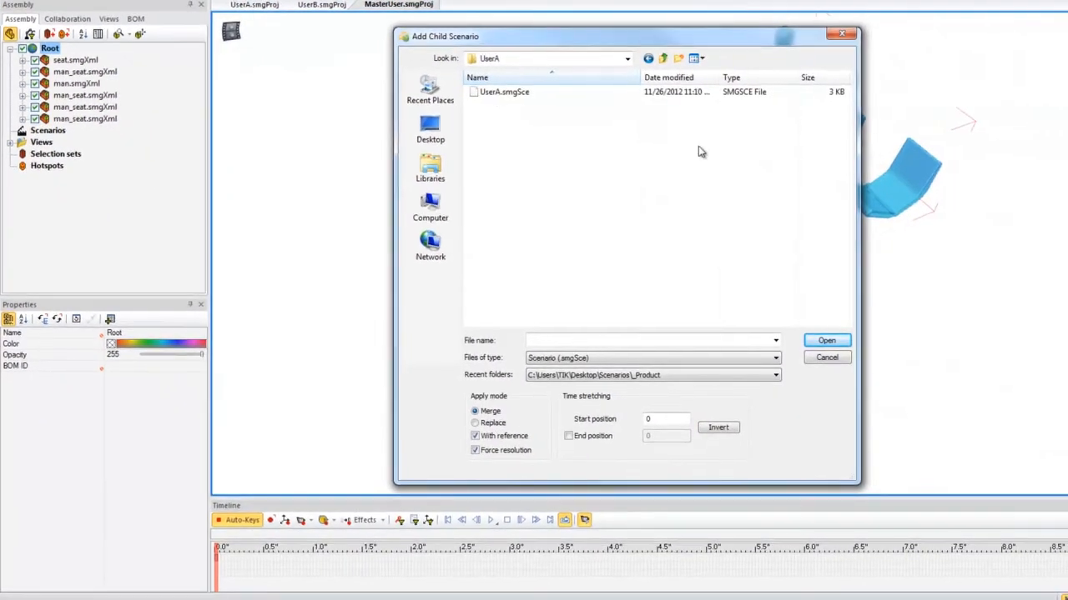
left_click(494, 93)
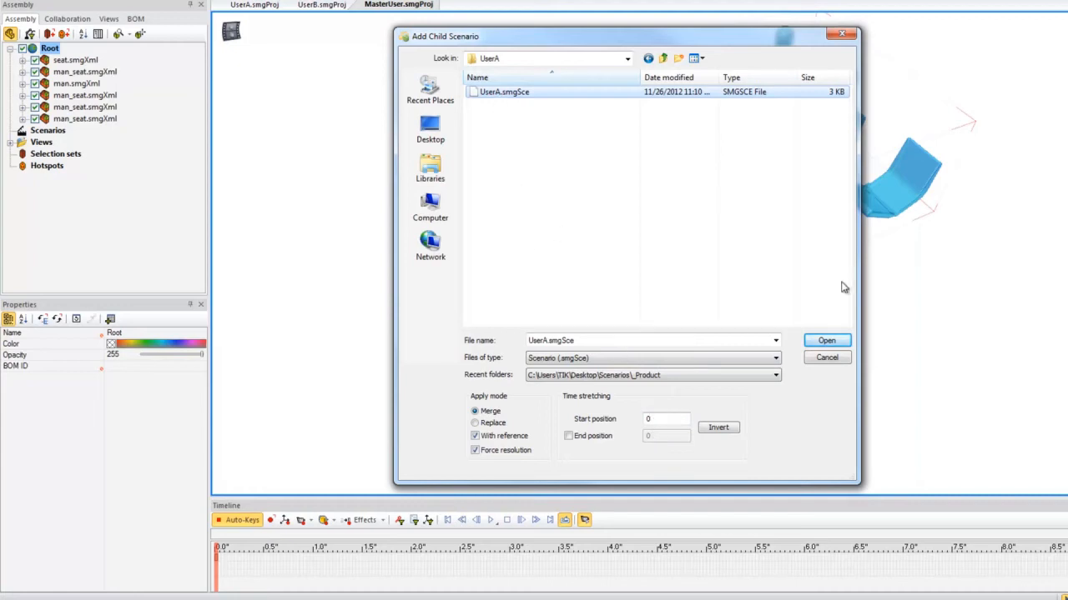
left_click(823, 342)
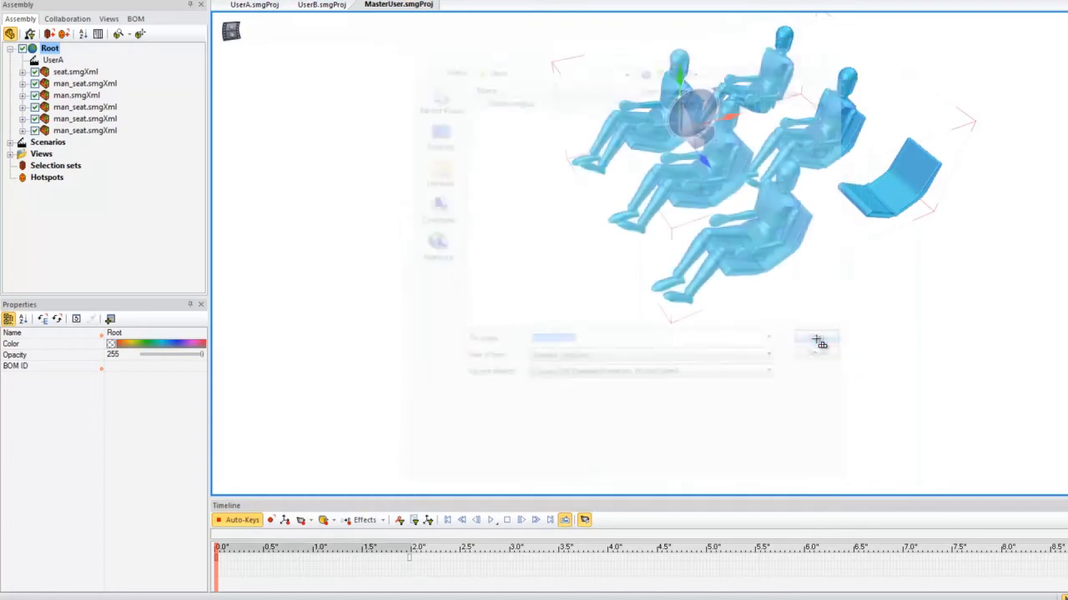
left_click_drag(219, 551, 217, 488)
left_click(410, 326)
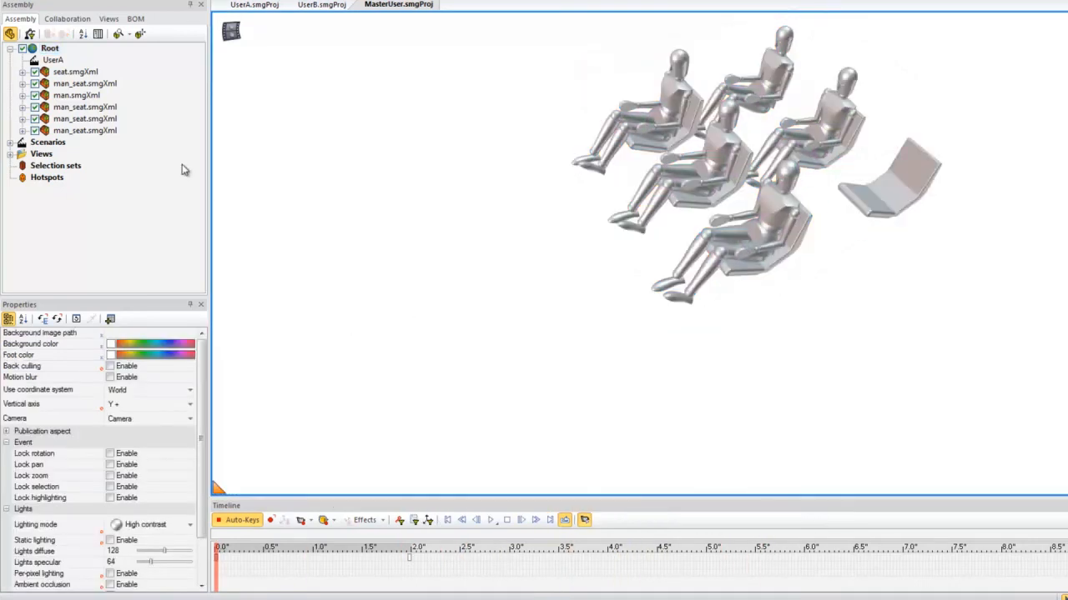
Apply the UserB.smgSce scenario from the UserB folder to Root in Merge mode with reference, and scrub through its animation.
right_click(52, 49)
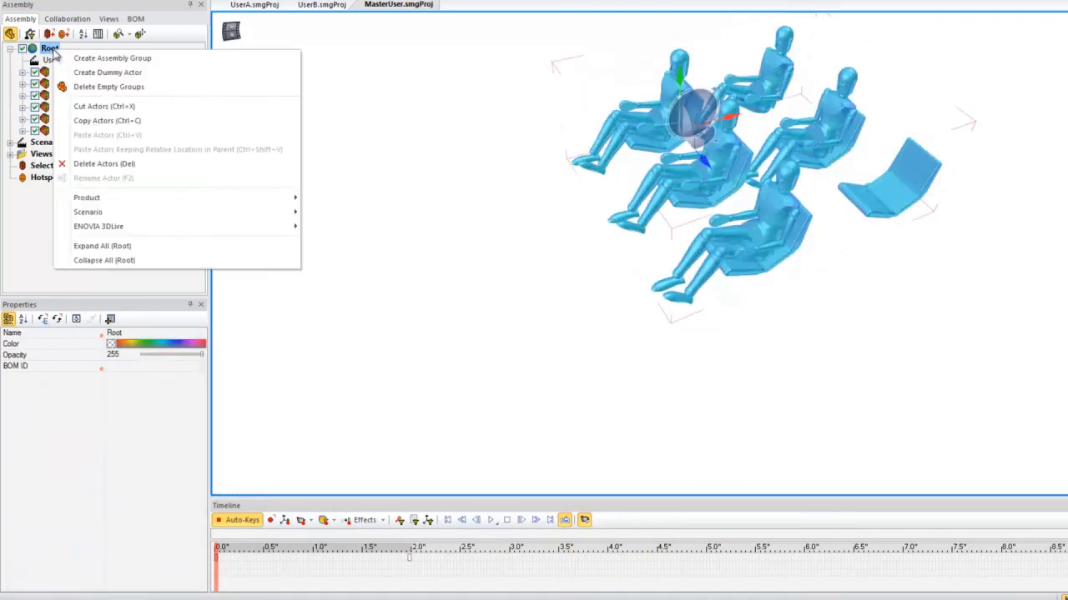
mouse_move(98, 218)
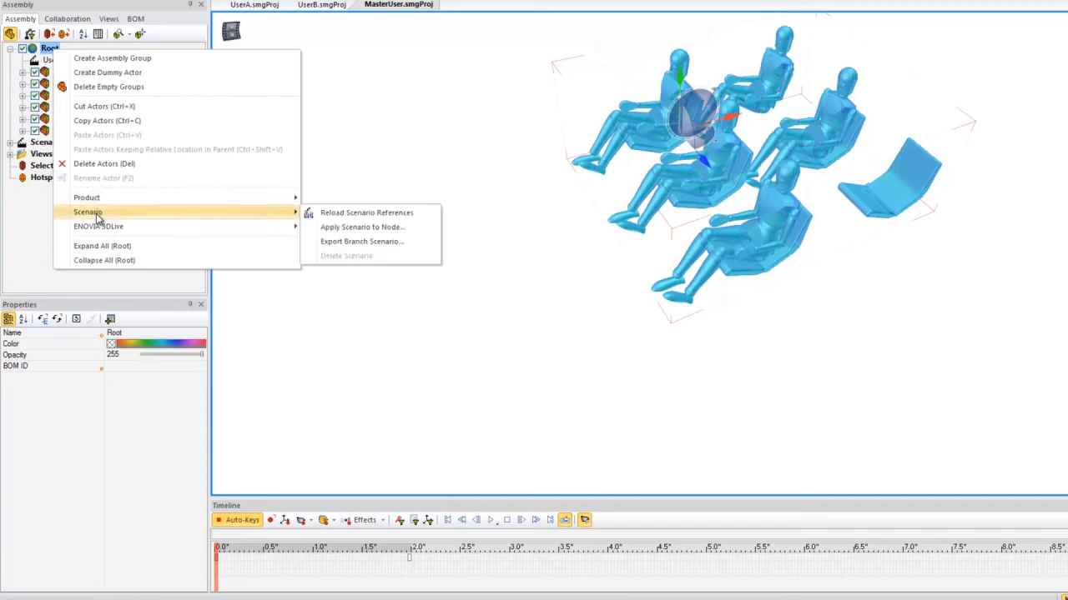
left_click(383, 227)
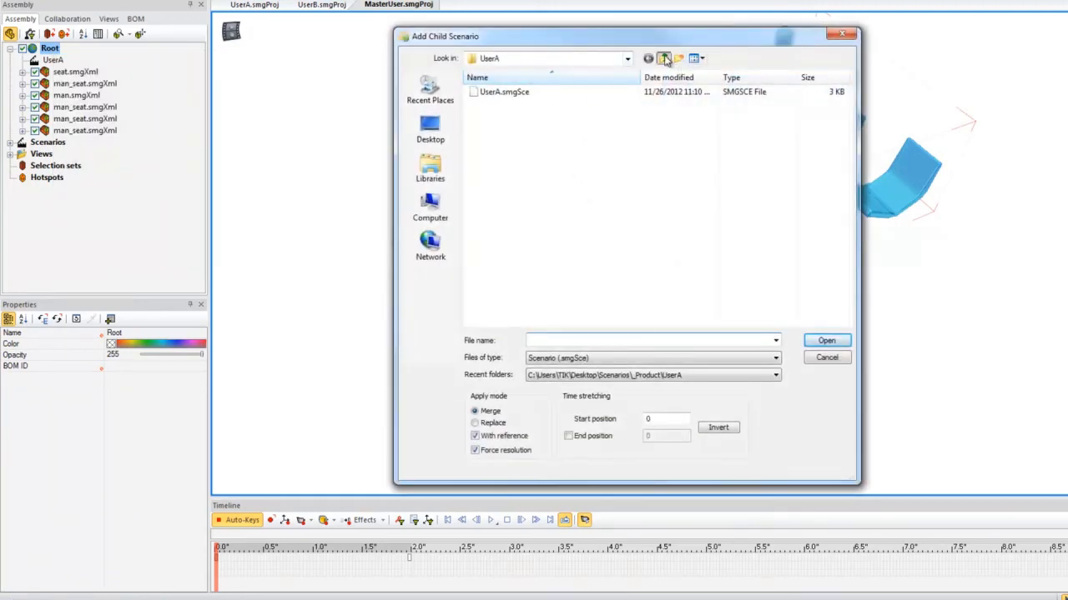
left_click(663, 59)
double_click(492, 118)
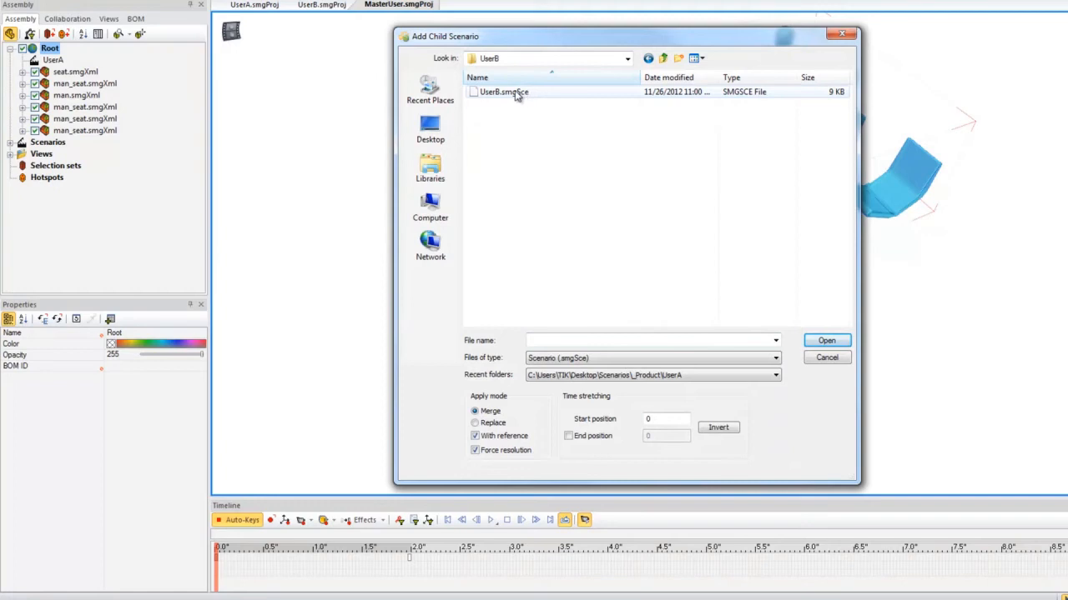
left_click(513, 93)
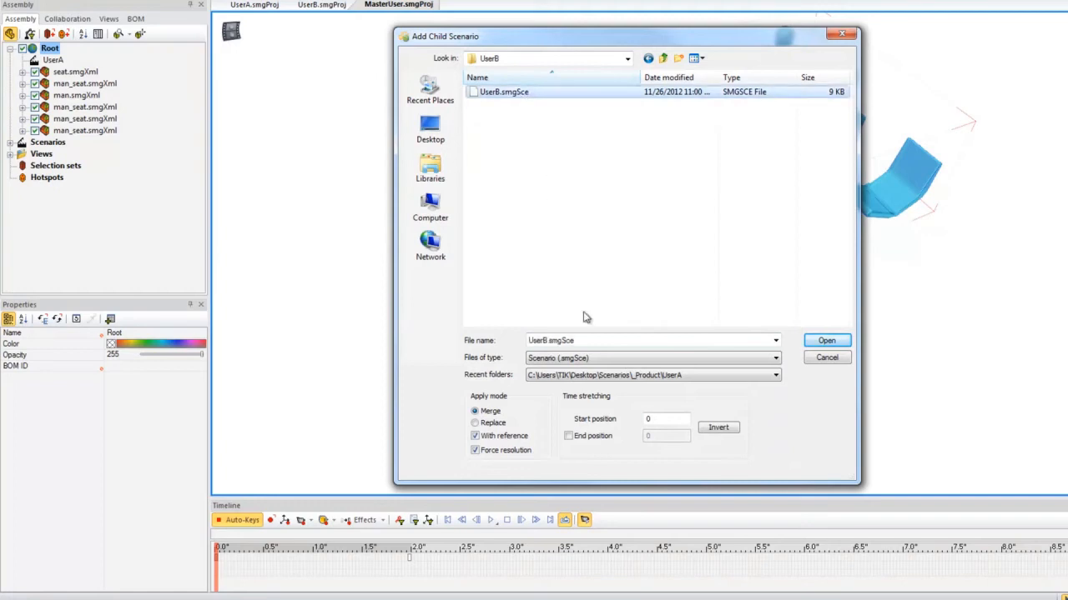
left_click(824, 341)
left_click_drag(227, 550, 348, 527)
left_click_drag(427, 519, 215, 547)
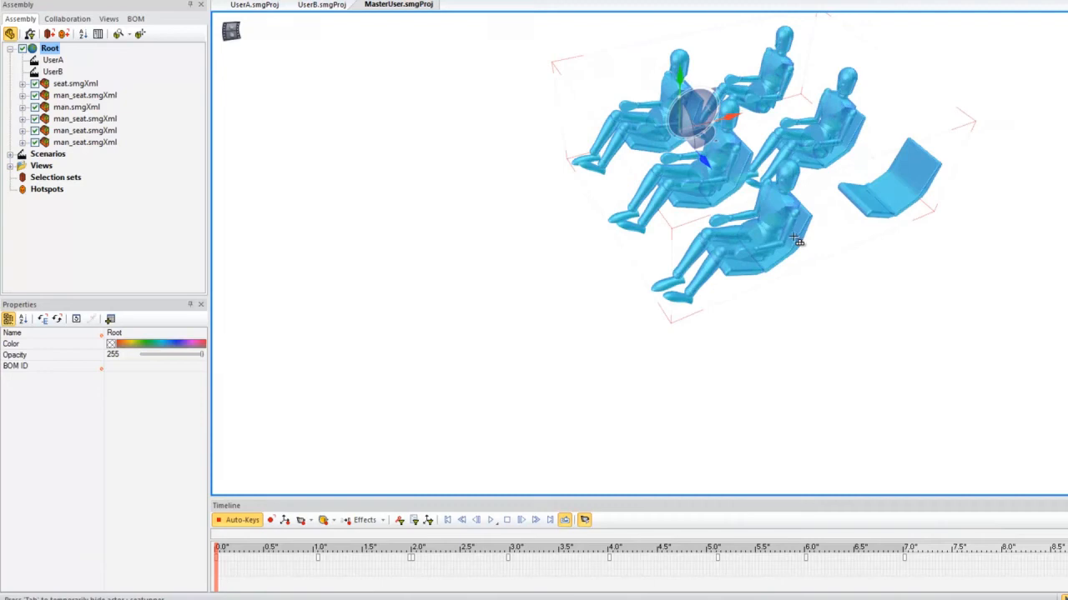
In UserA.smgProj, rotate seatbottom back up to its unfolded position at 3 s on the timeline and save the project.
left_click(259, 5)
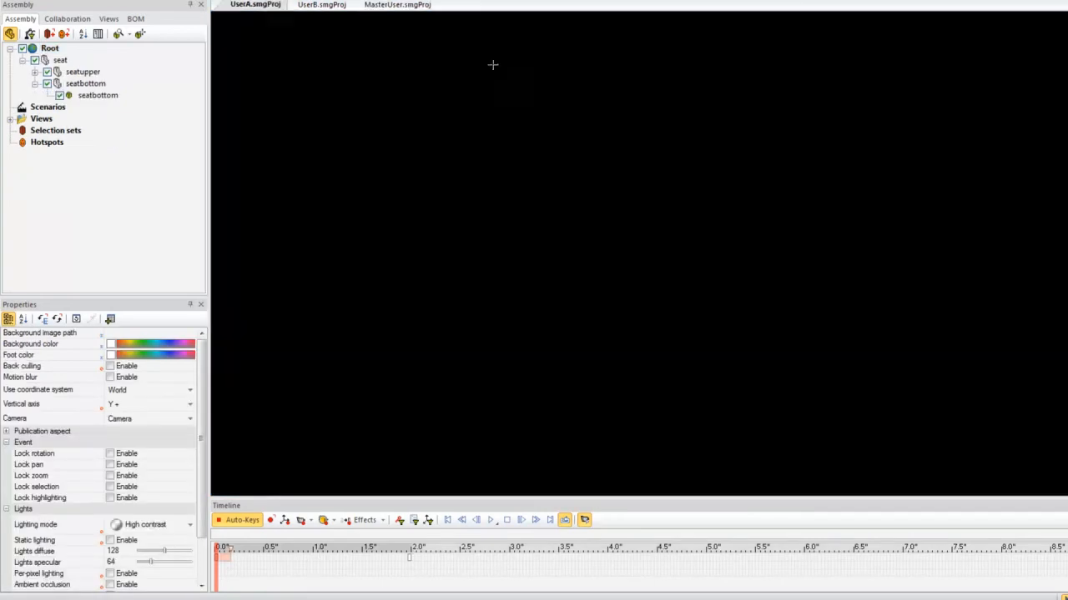
left_click(513, 548)
left_click(803, 433)
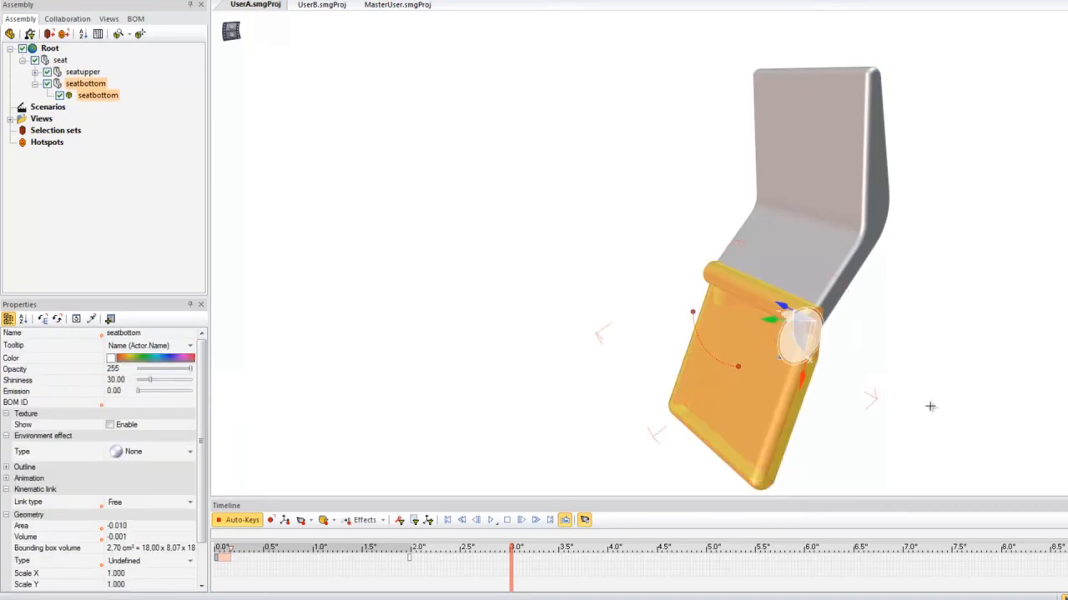
key("alt")
left_click_drag(794, 349, 784, 318)
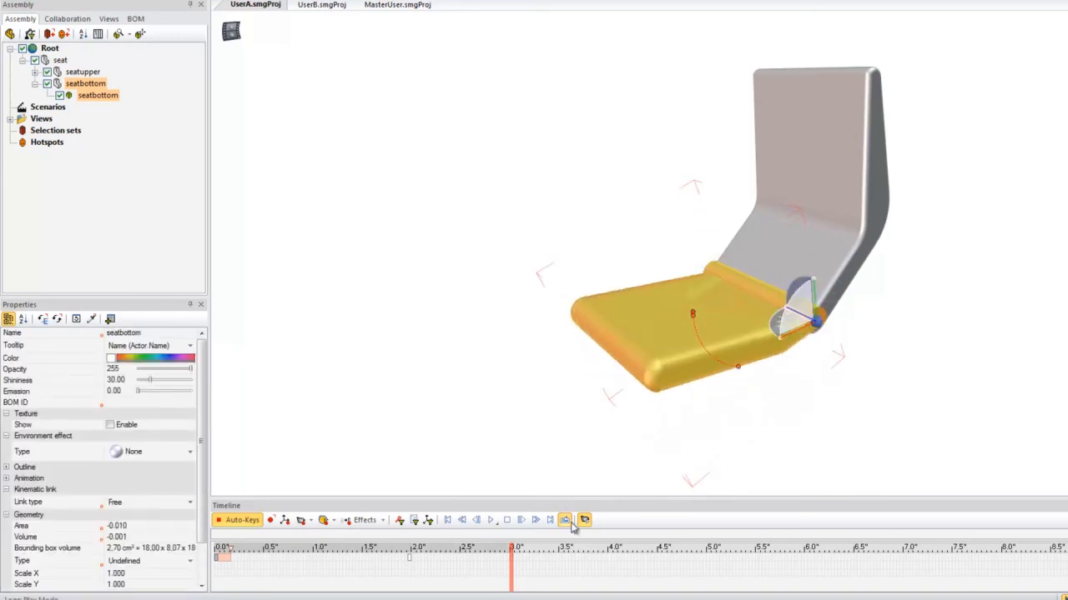
left_click_drag(511, 548, 506, 481)
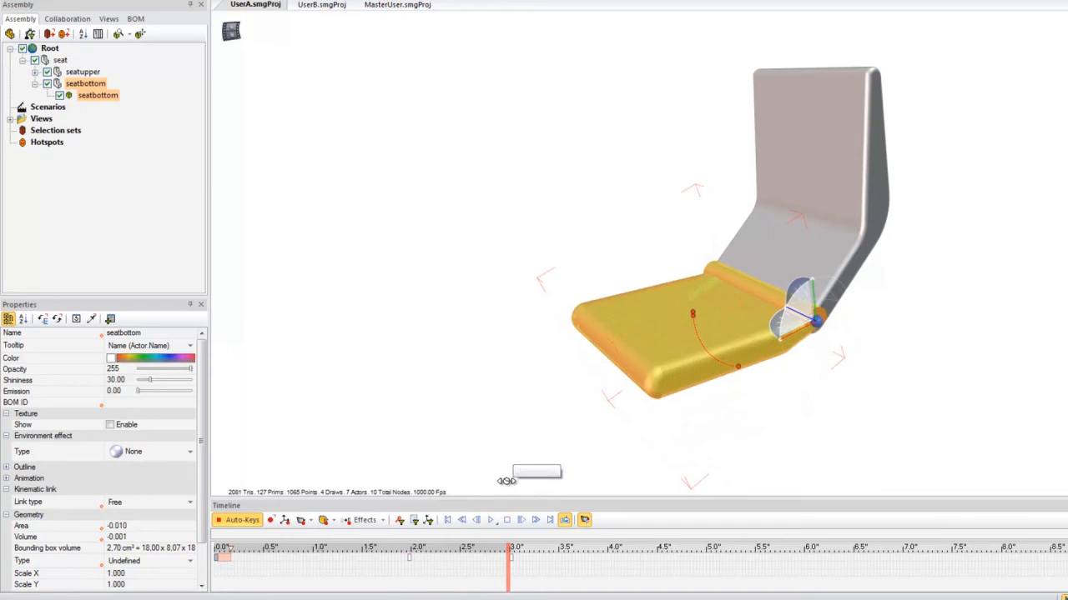
left_click(392, 246)
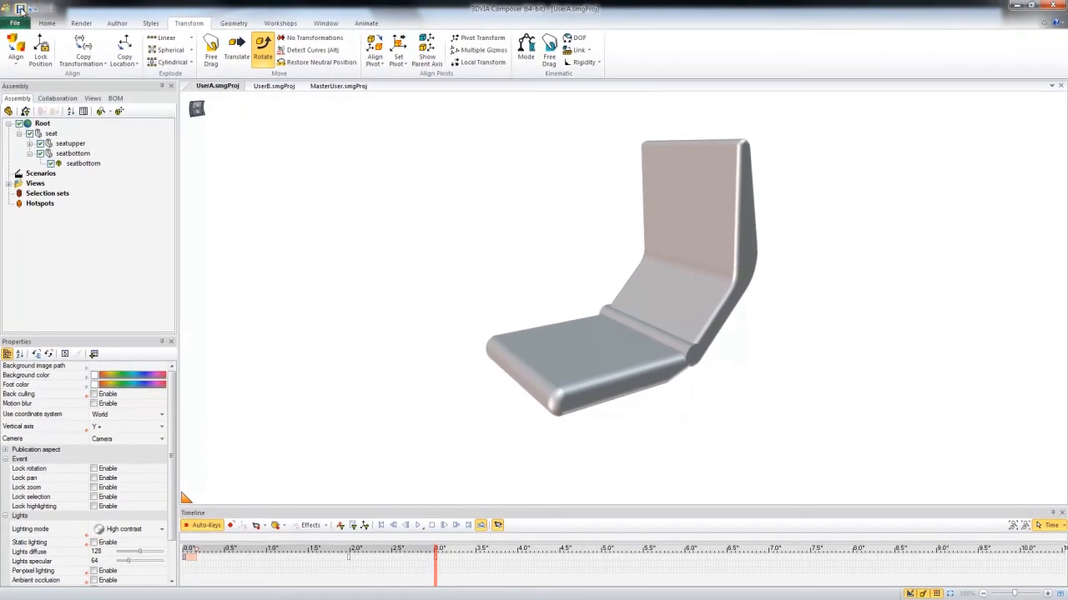
In MasterUser.smgProj, reload the UserA scenario reference and scrub the timeline through to 7 s.
left_click(339, 86)
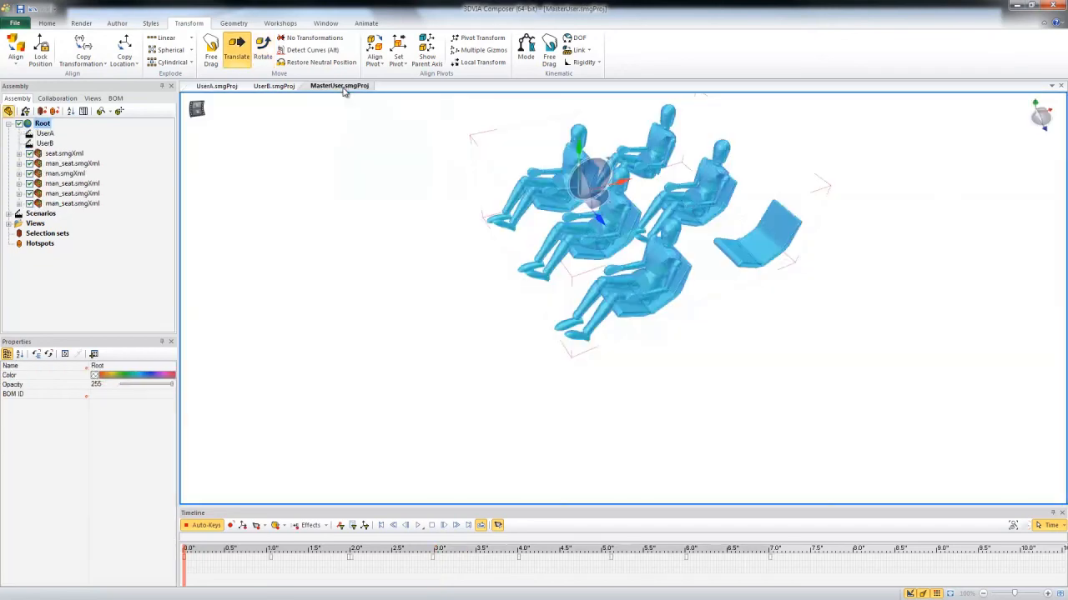
left_click(45, 134)
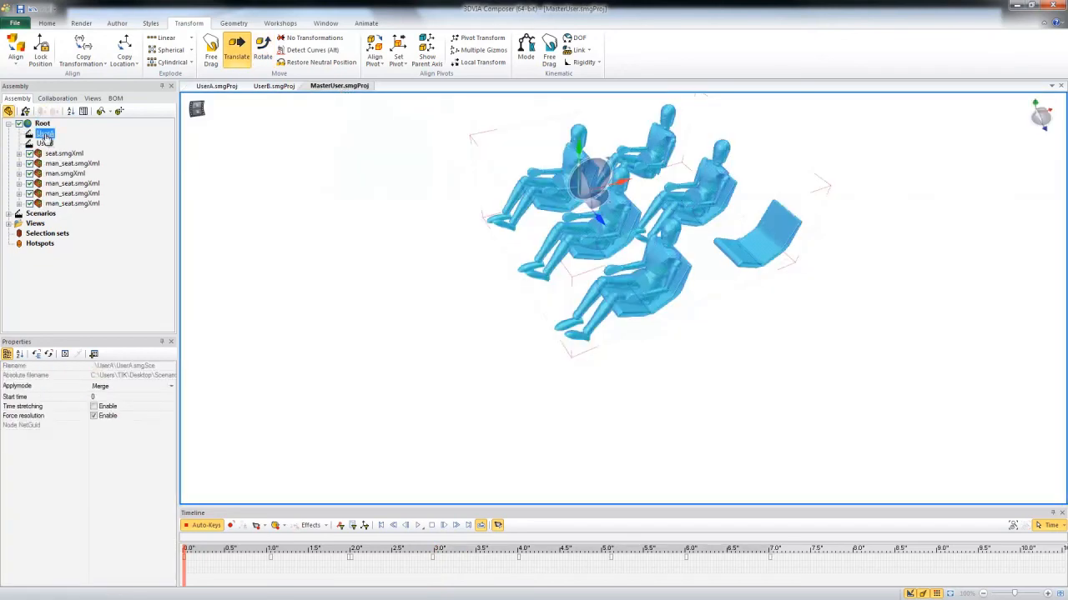
right_click(46, 142)
mouse_move(95, 276)
left_click(310, 276)
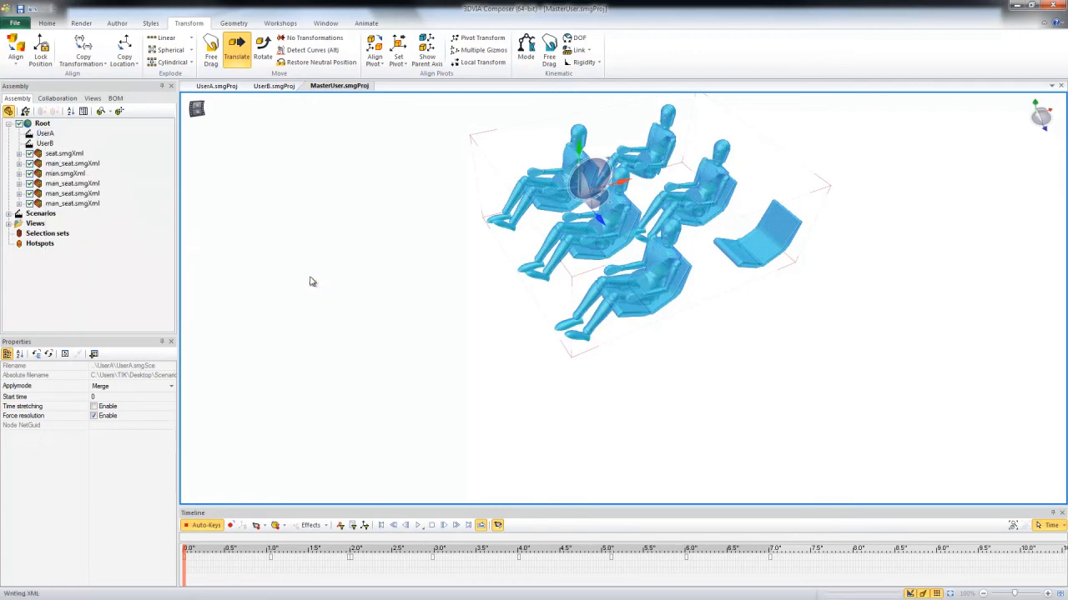
left_click_drag(189, 549, 767, 528)
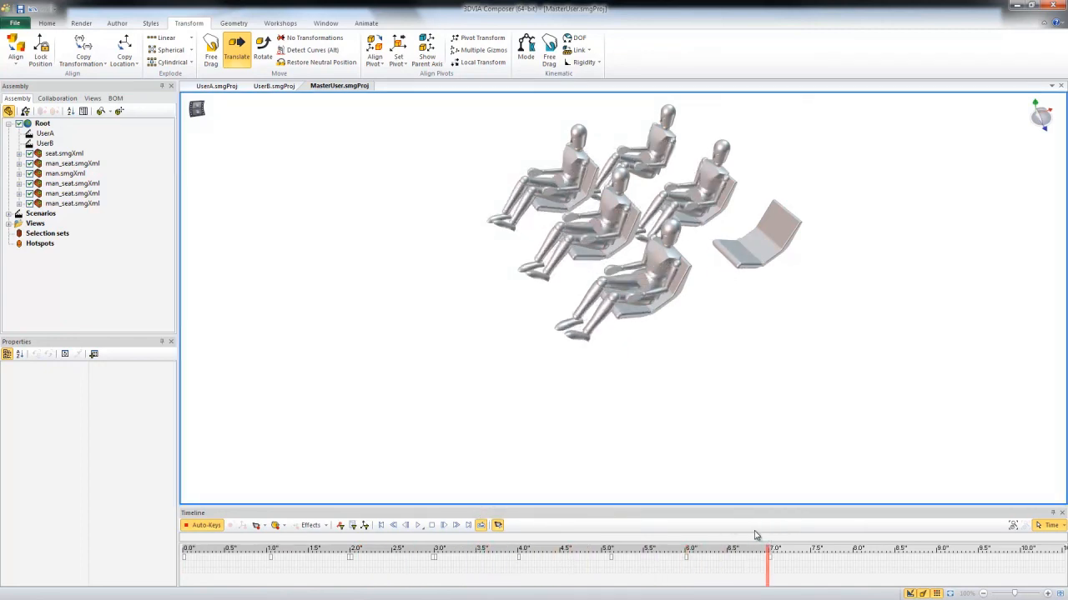